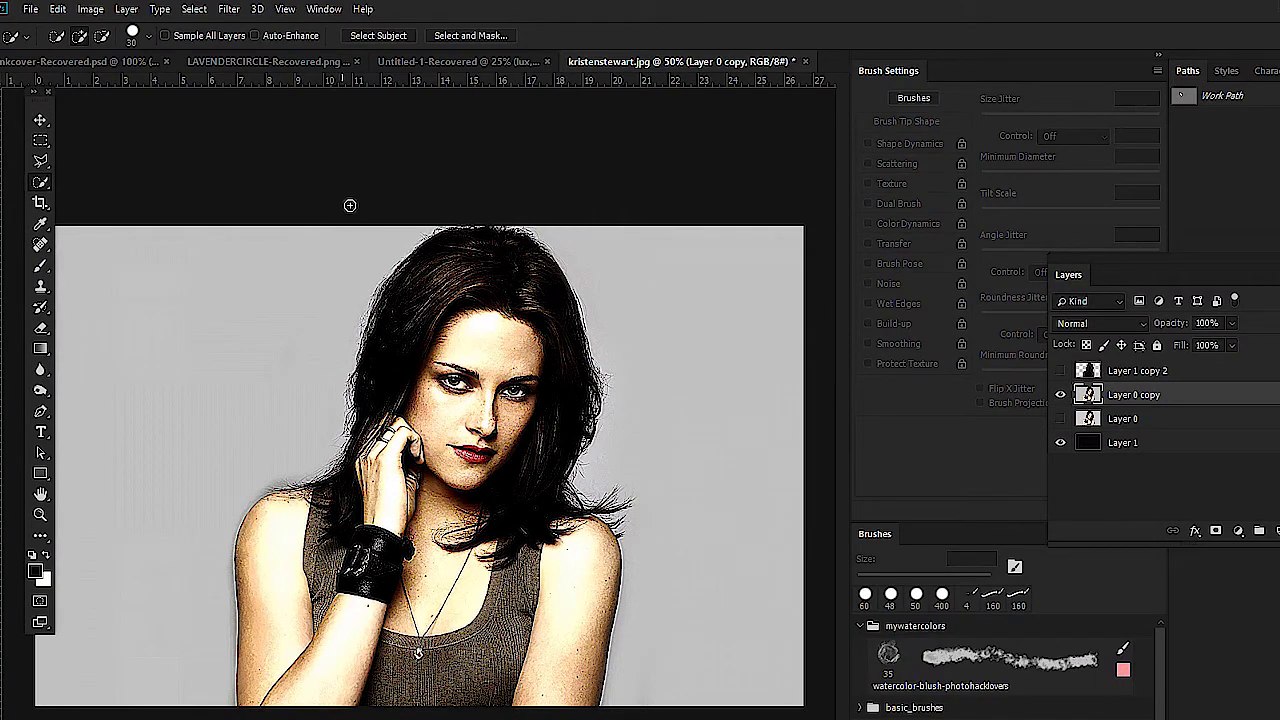
# Posterize the Layer 0 copy portrait to 5 tone levels.
pyautogui.click(83, 10)
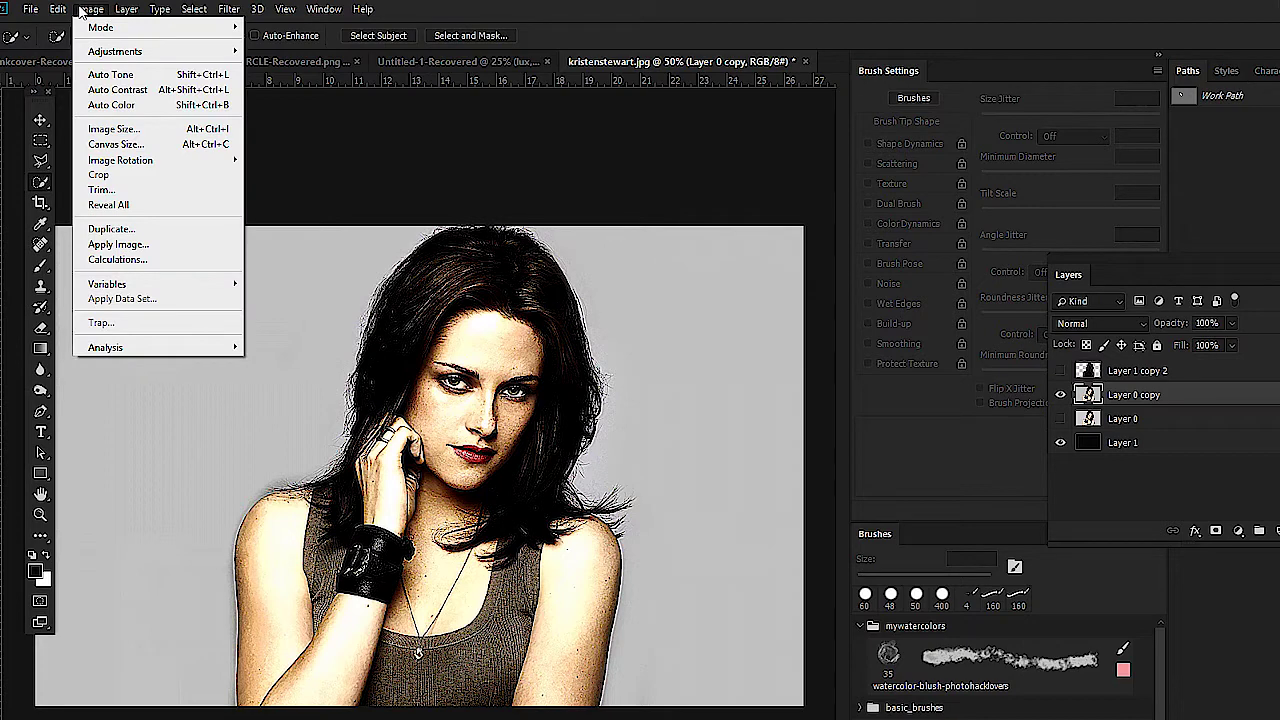
pyautogui.moveTo(107, 52)
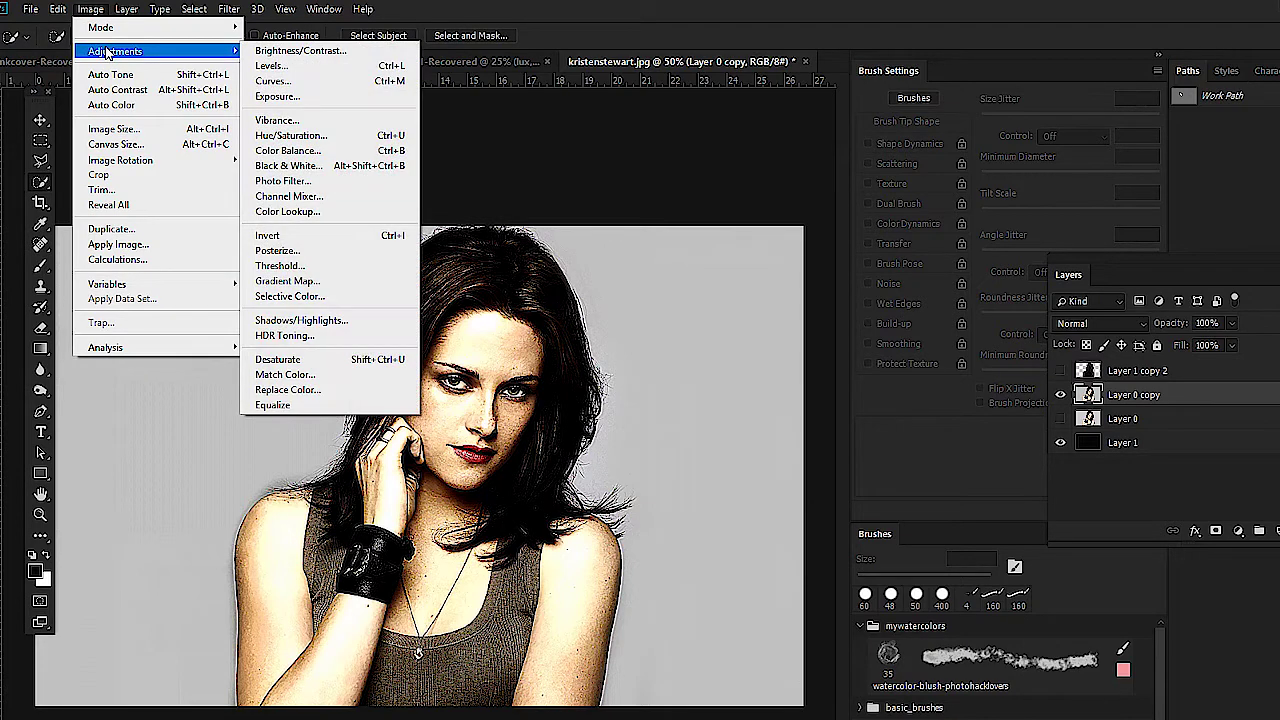
pyautogui.click(311, 255)
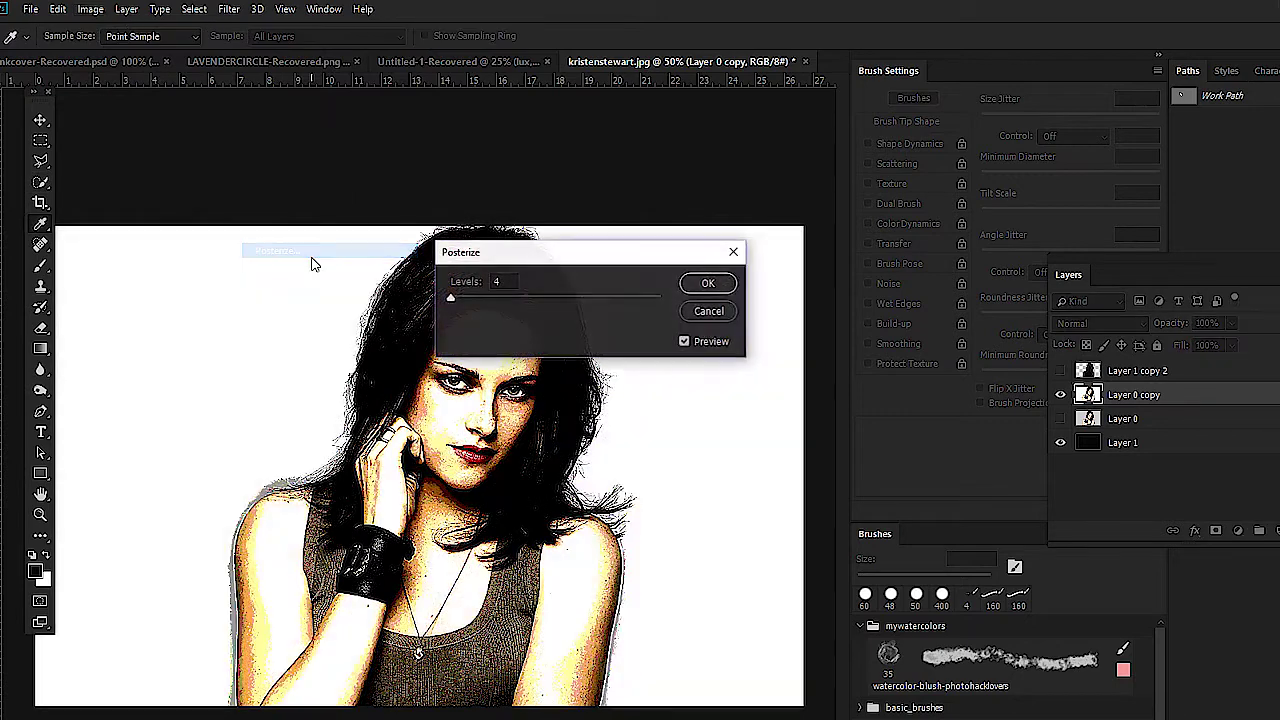
pyautogui.doubleClick(506, 281)
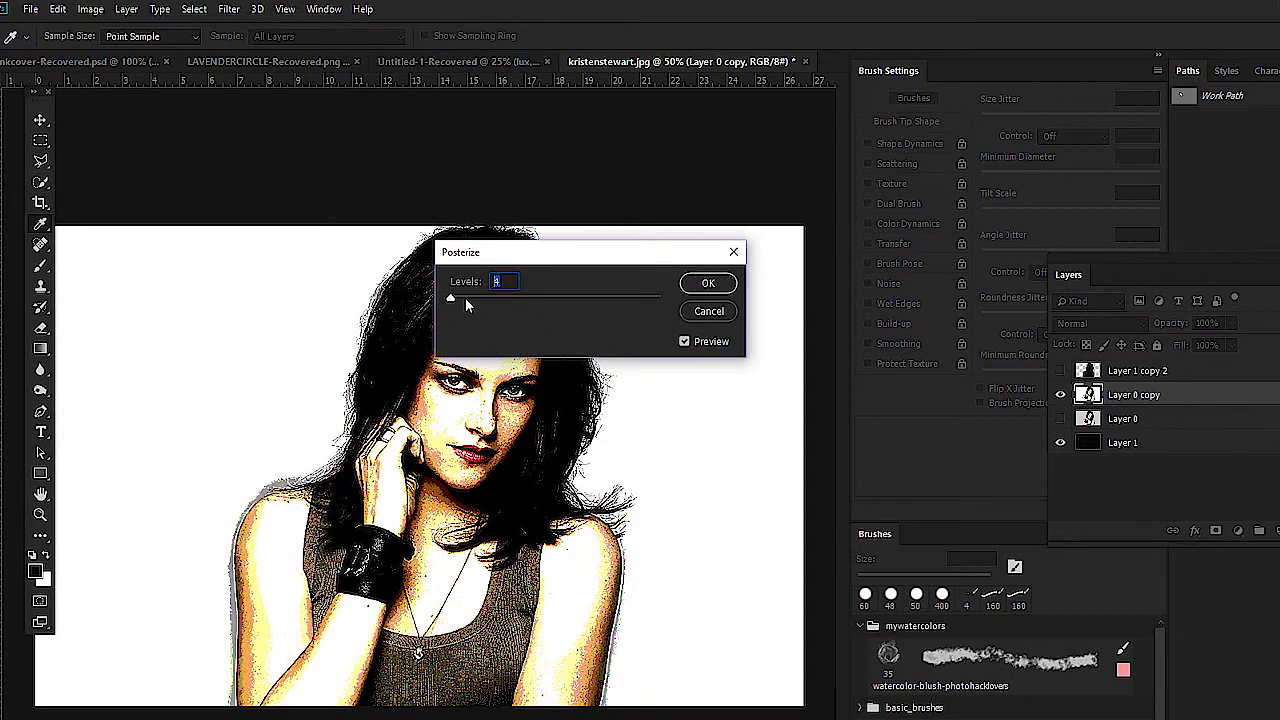
pyautogui.write('5')
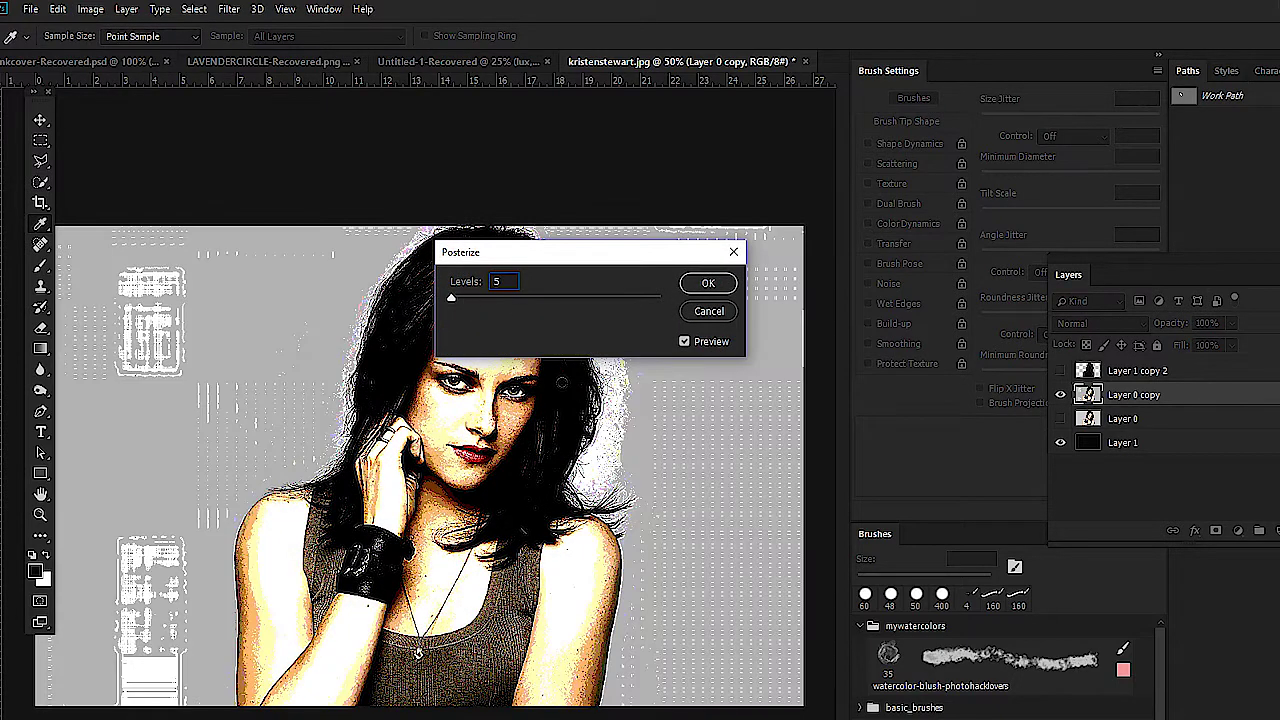
pyautogui.click(708, 284)
pyautogui.press('w')
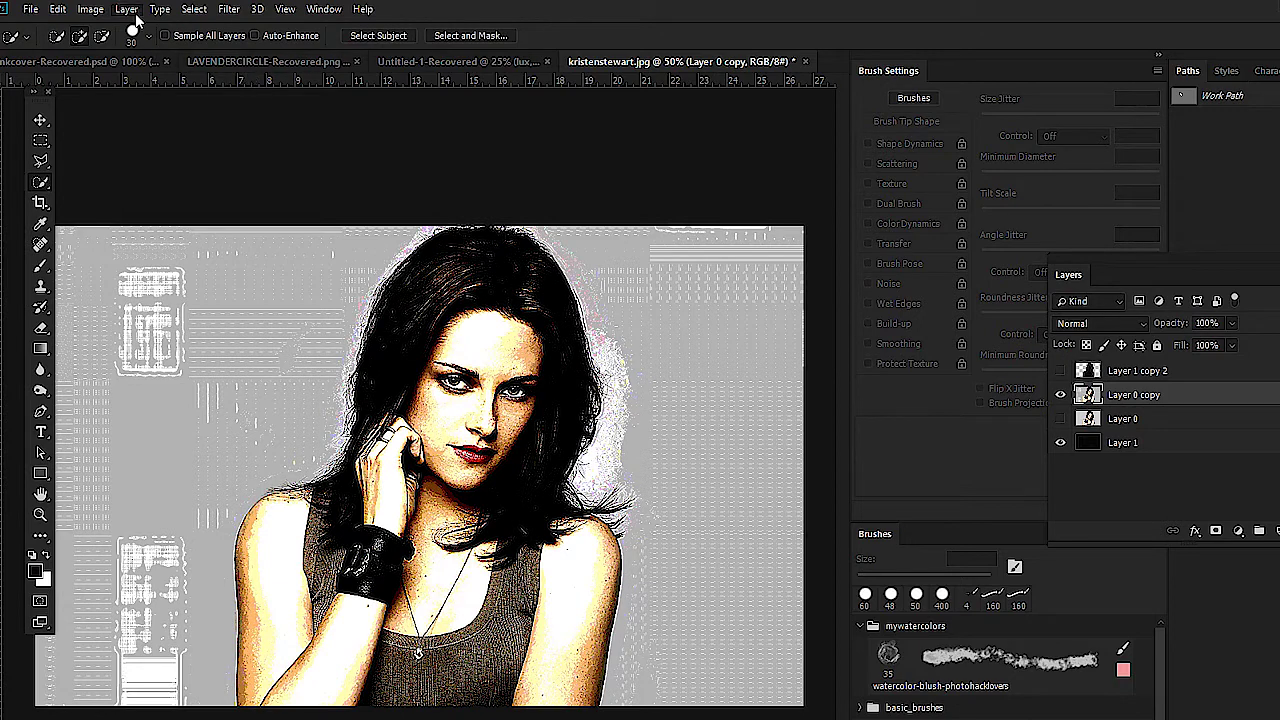
pyautogui.click(90, 9)
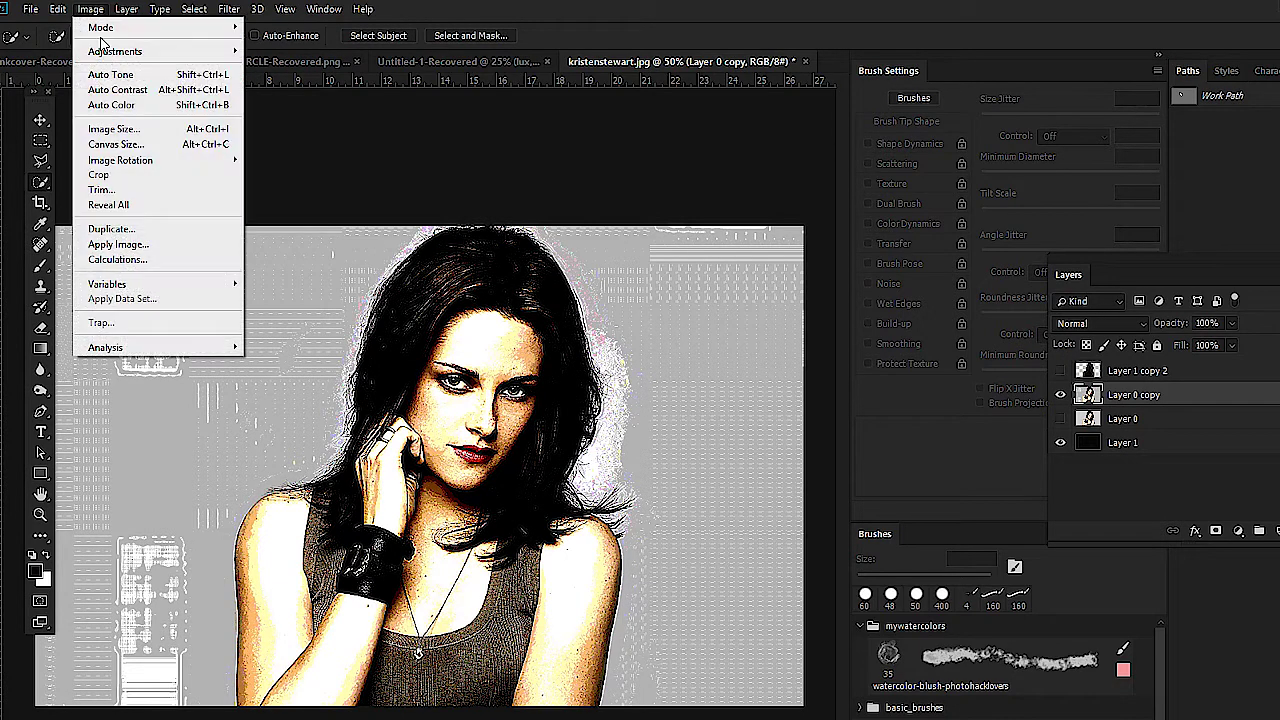
pyautogui.moveTo(104, 58)
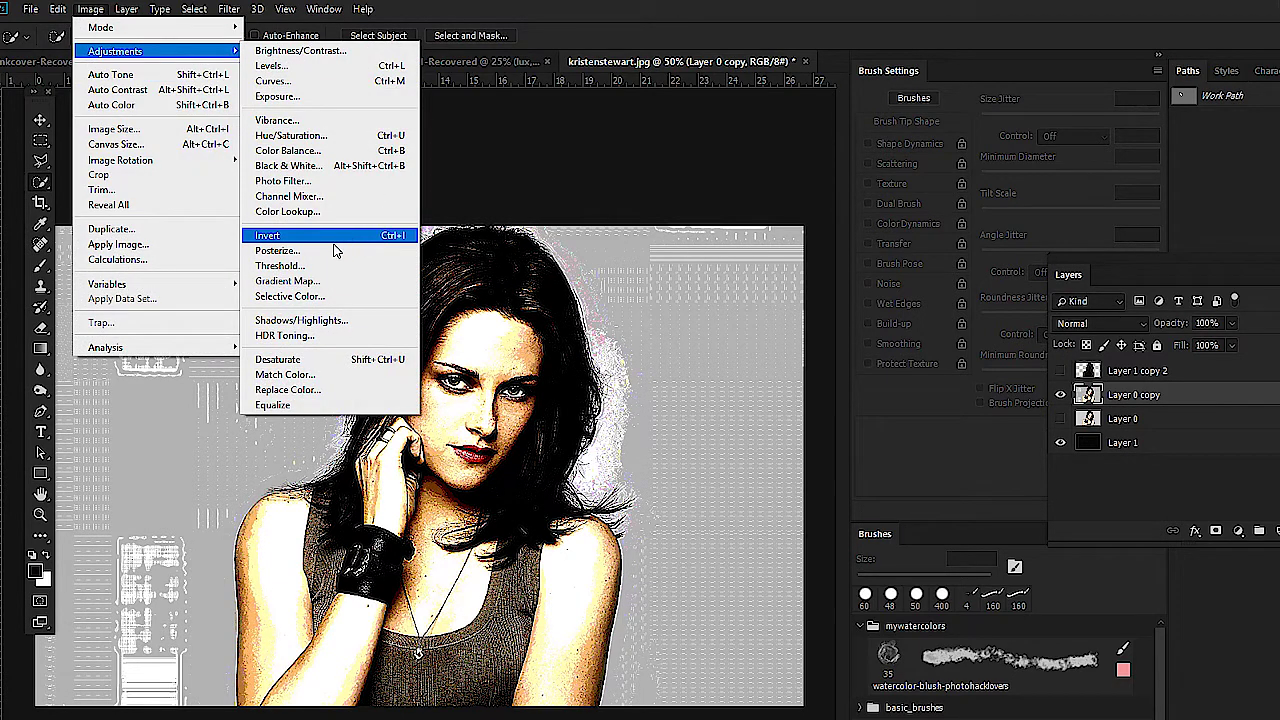
# Apply a Threshold at level 128 to make the portrait pure black and white.
pyautogui.click(307, 266)
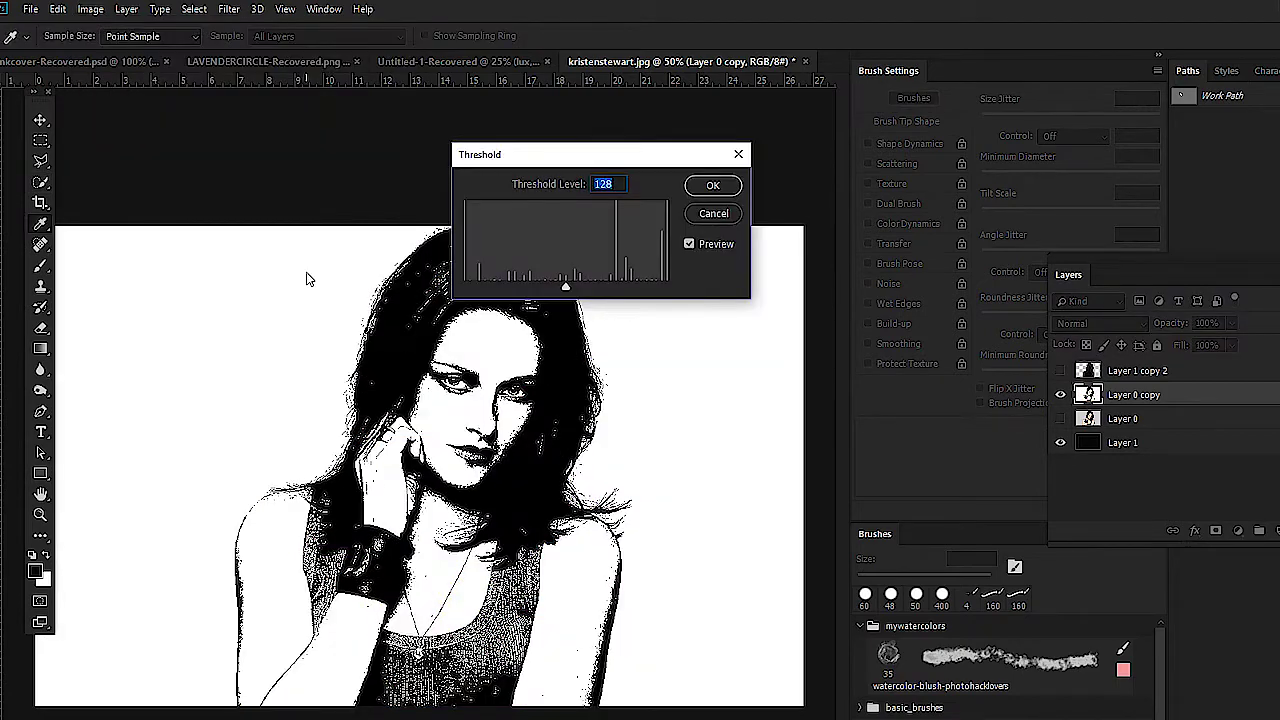
pyautogui.click(710, 186)
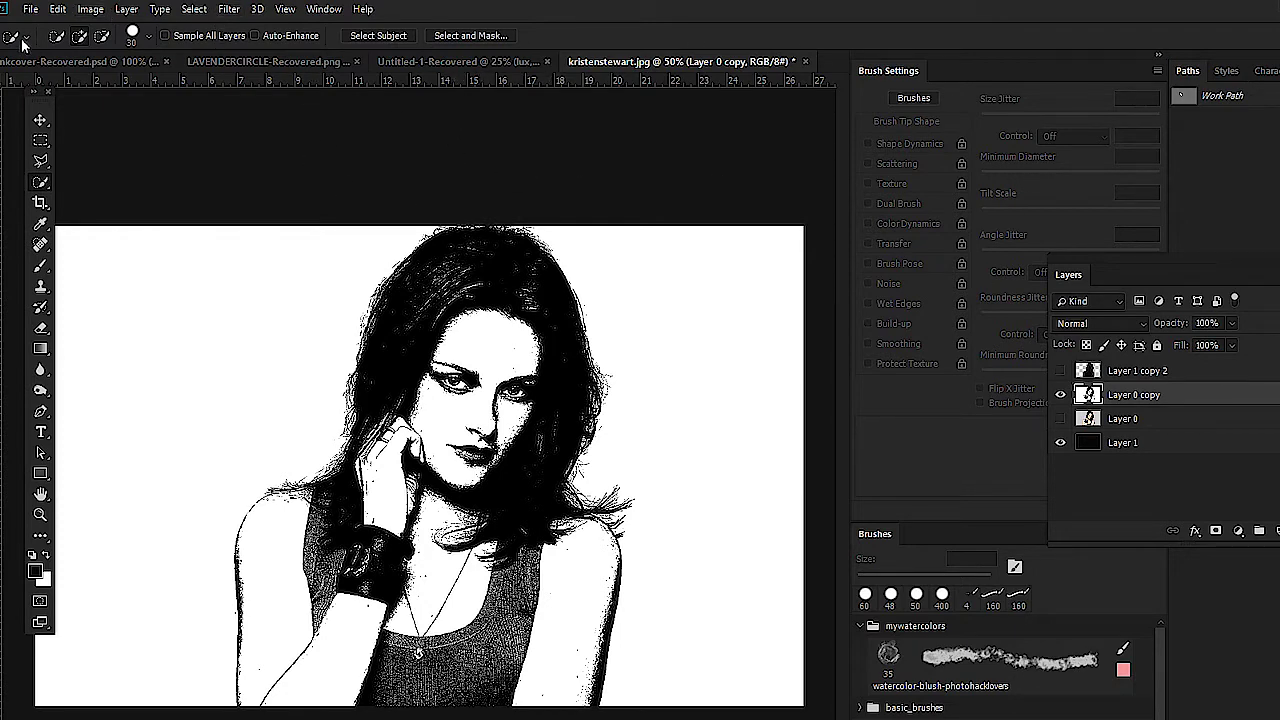
pyautogui.click(30, 10)
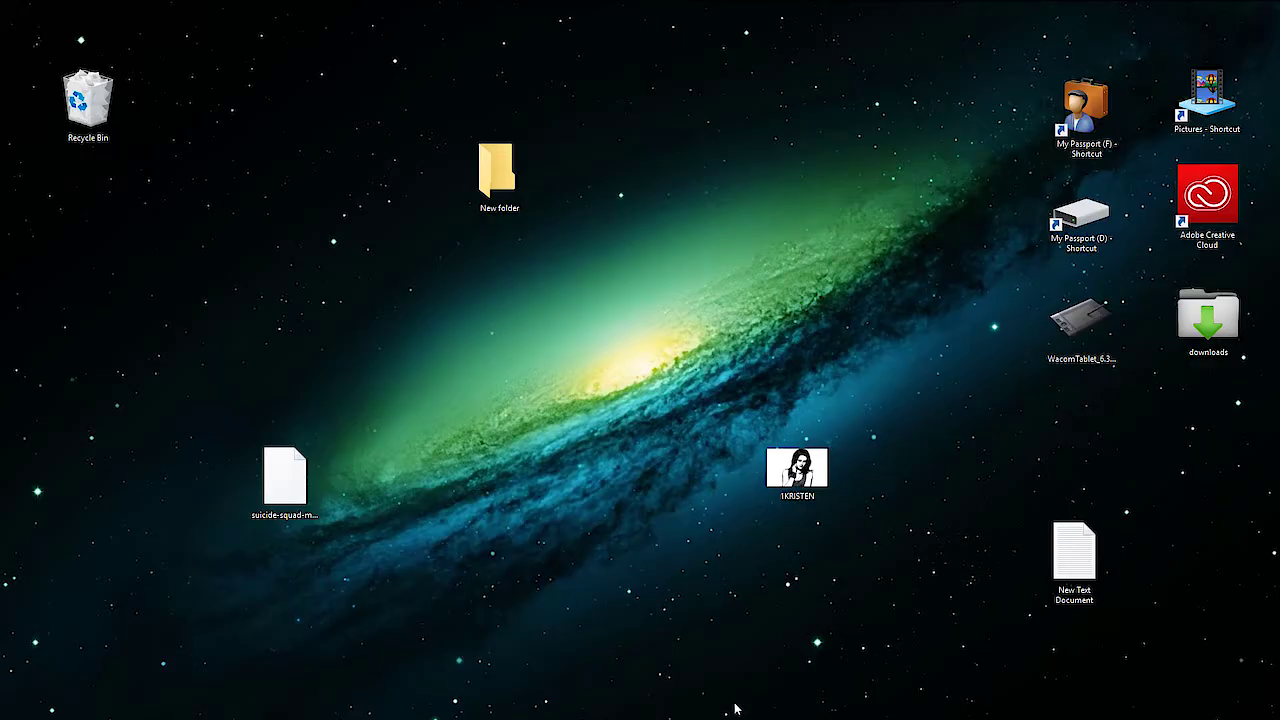
# Open the 1KRISTEN image from the desktop with Adobe Illustrator CC 2017.
pyautogui.rightClick(797, 464)
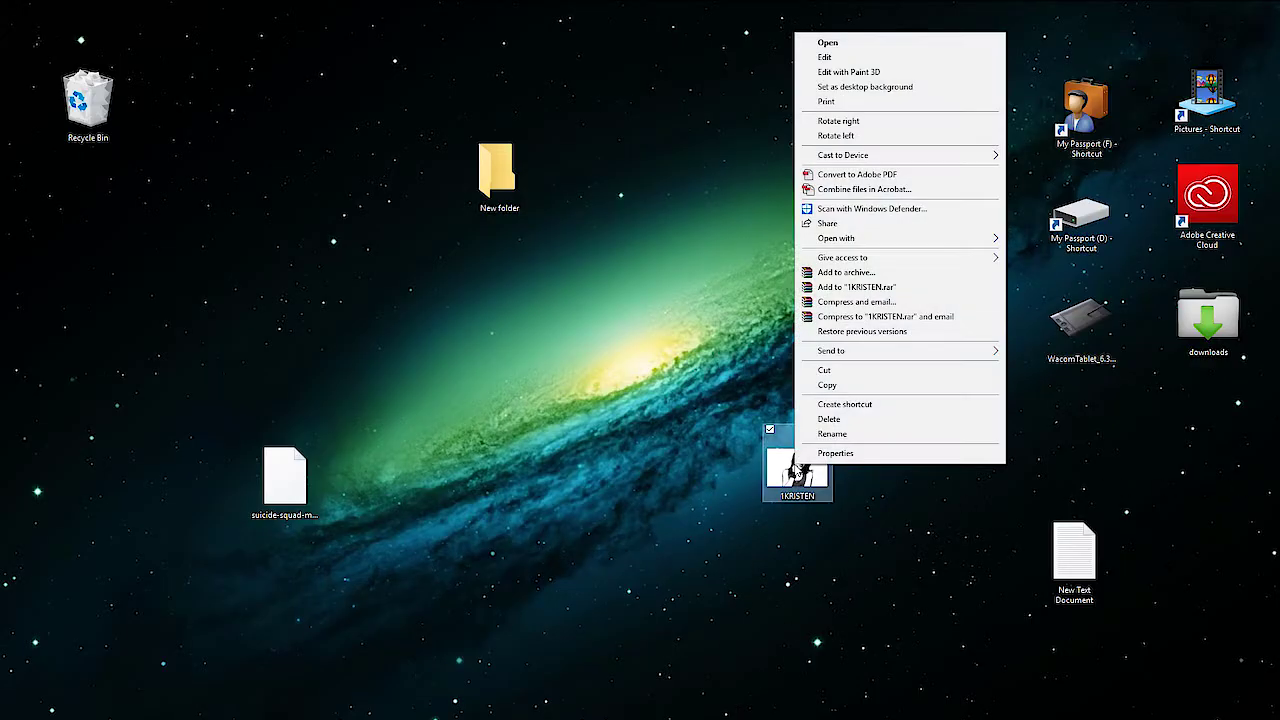
pyautogui.moveTo(909, 238)
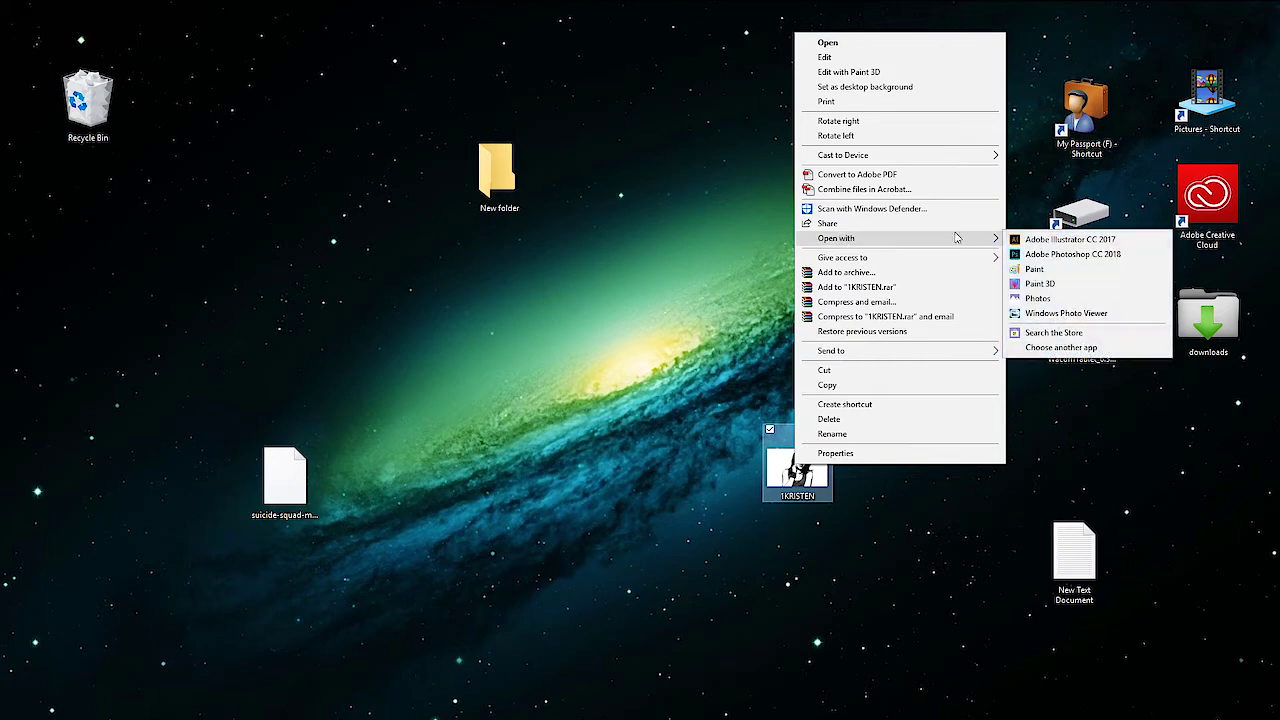
pyautogui.click(1048, 239)
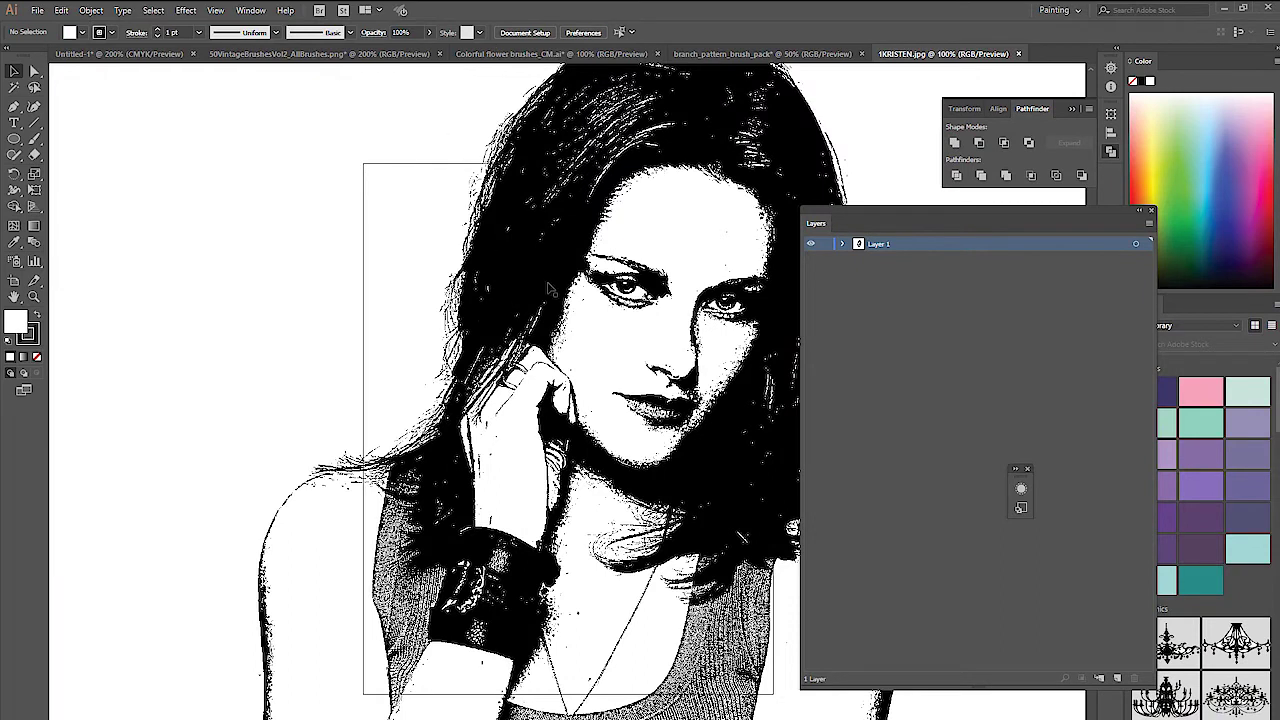
# Scale down the 1KRISTEN image and place it on the artboard at X 4.0208 in, Y 4.7467 in.
pyautogui.moveTo(1000, 211); pyautogui.dragTo(1204, 174)
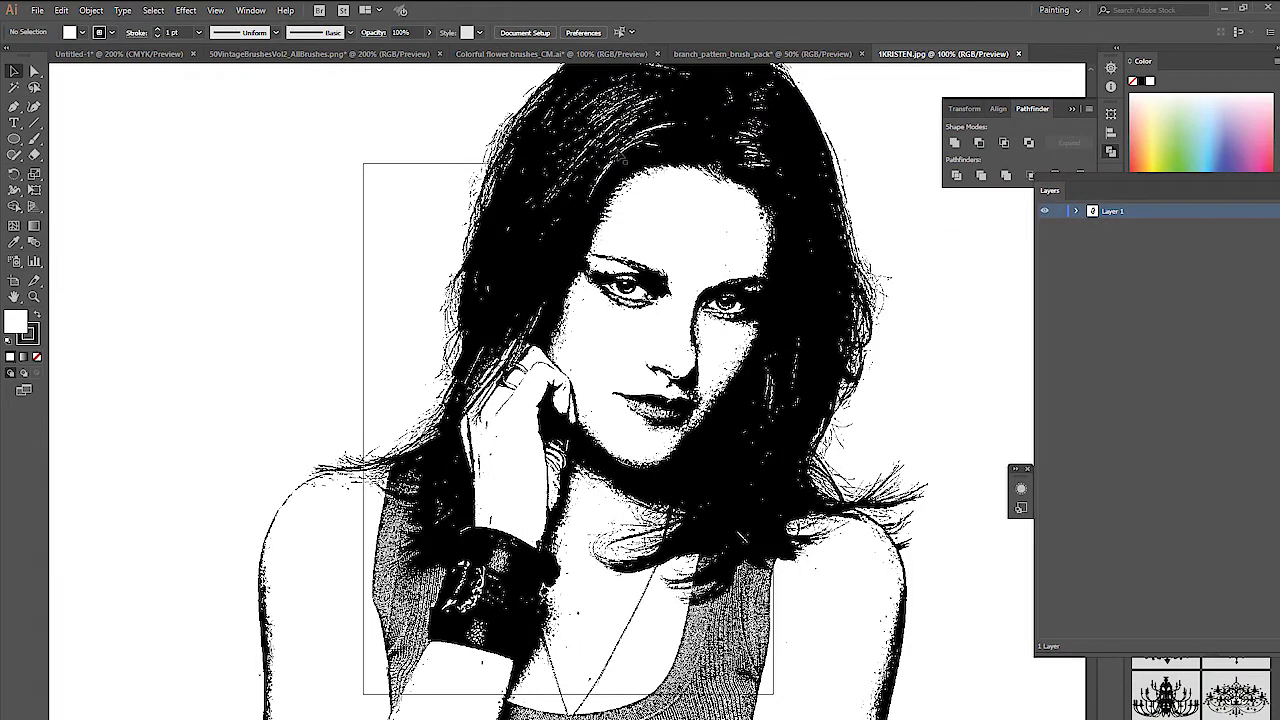
pyautogui.click(535, 153)
pyautogui.scroll(3, 510, 320)
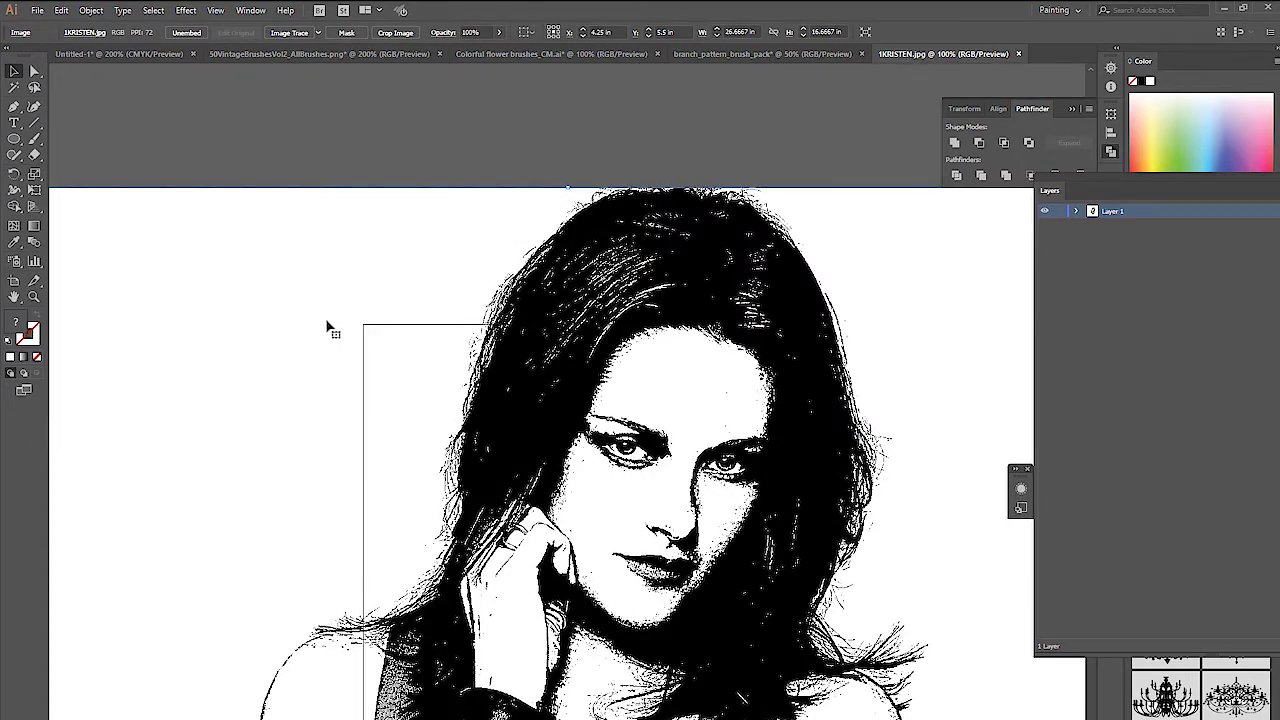
pyautogui.scroll(-1, 440, 290)
pyautogui.hotkey('ctrl', 'z')
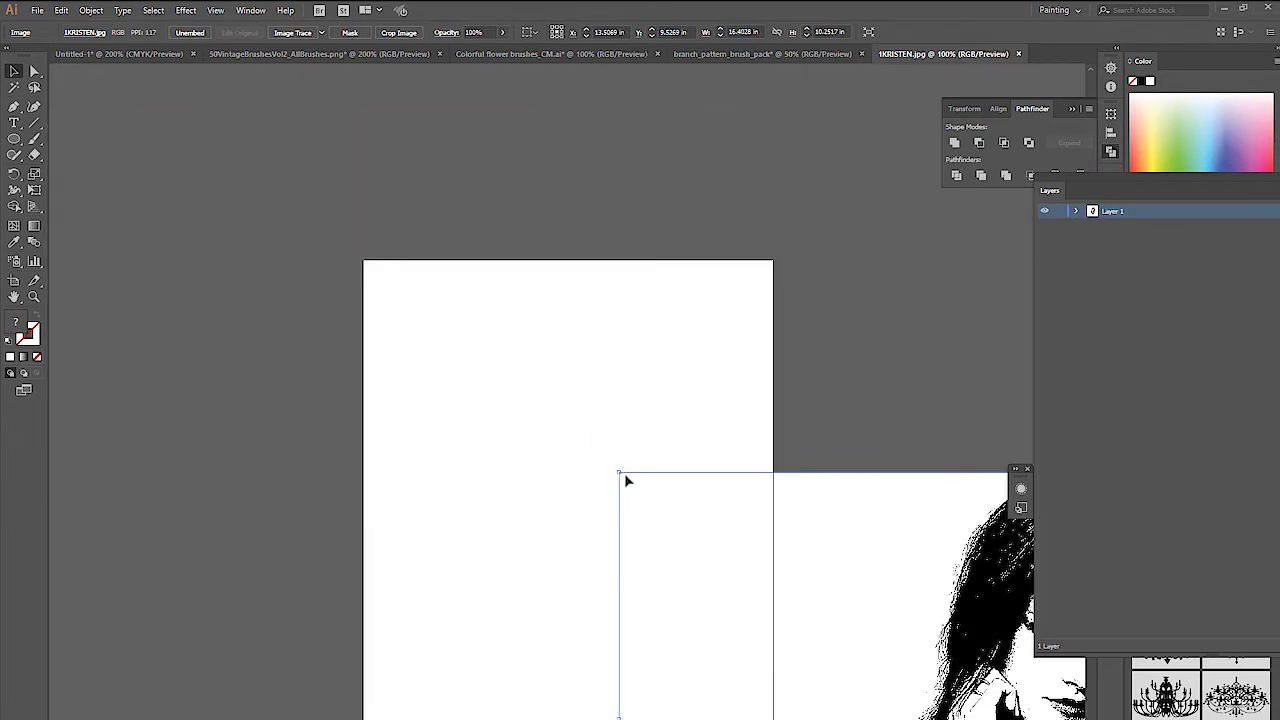
pyautogui.moveTo(620, 473); pyautogui.dragTo(805, 589)
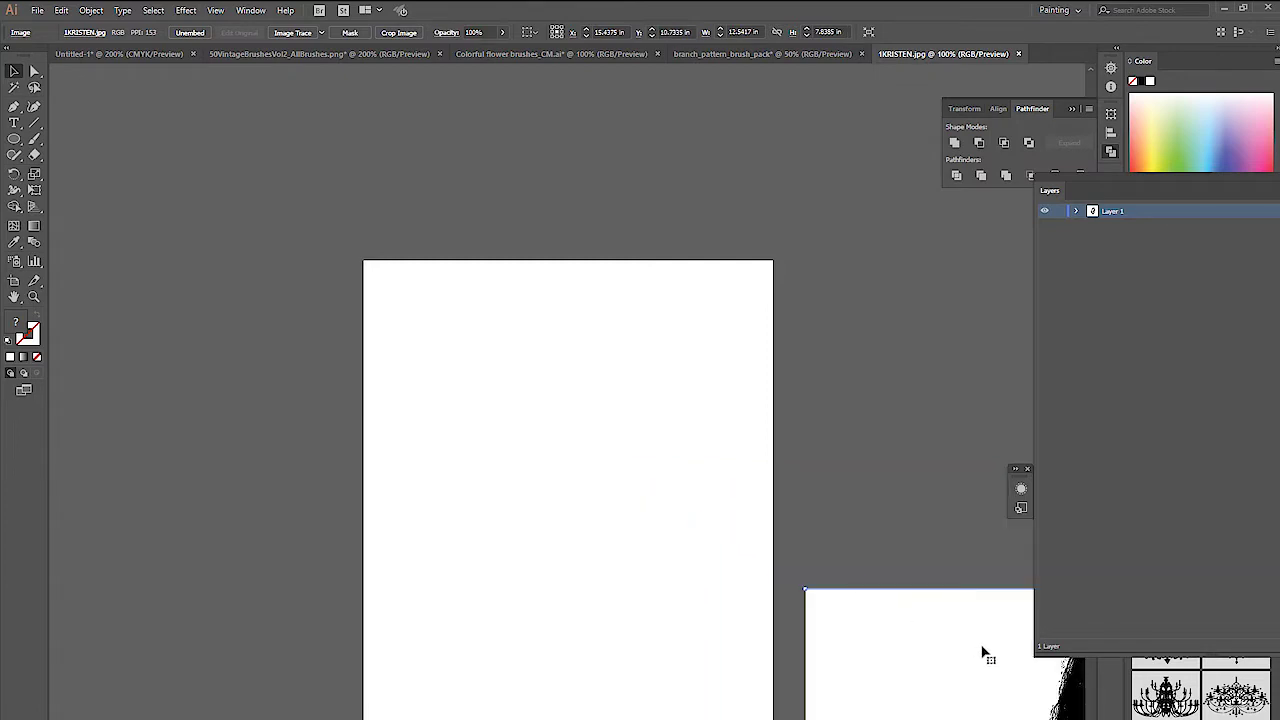
pyautogui.hotkey('ctrl', 'z')
pyautogui.hotkey('ctrl', 'z')
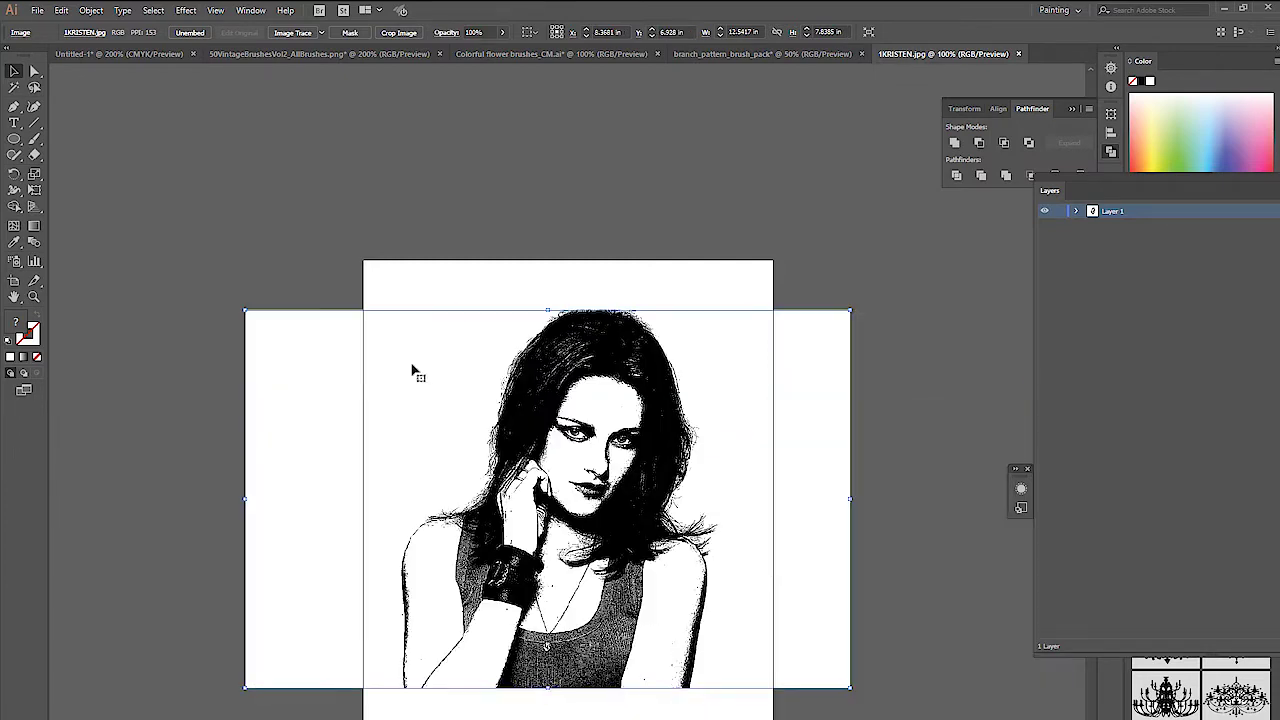
pyautogui.moveTo(245, 310); pyautogui.dragTo(429, 423)
pyautogui.moveTo(595, 471); pyautogui.dragTo(474, 420)
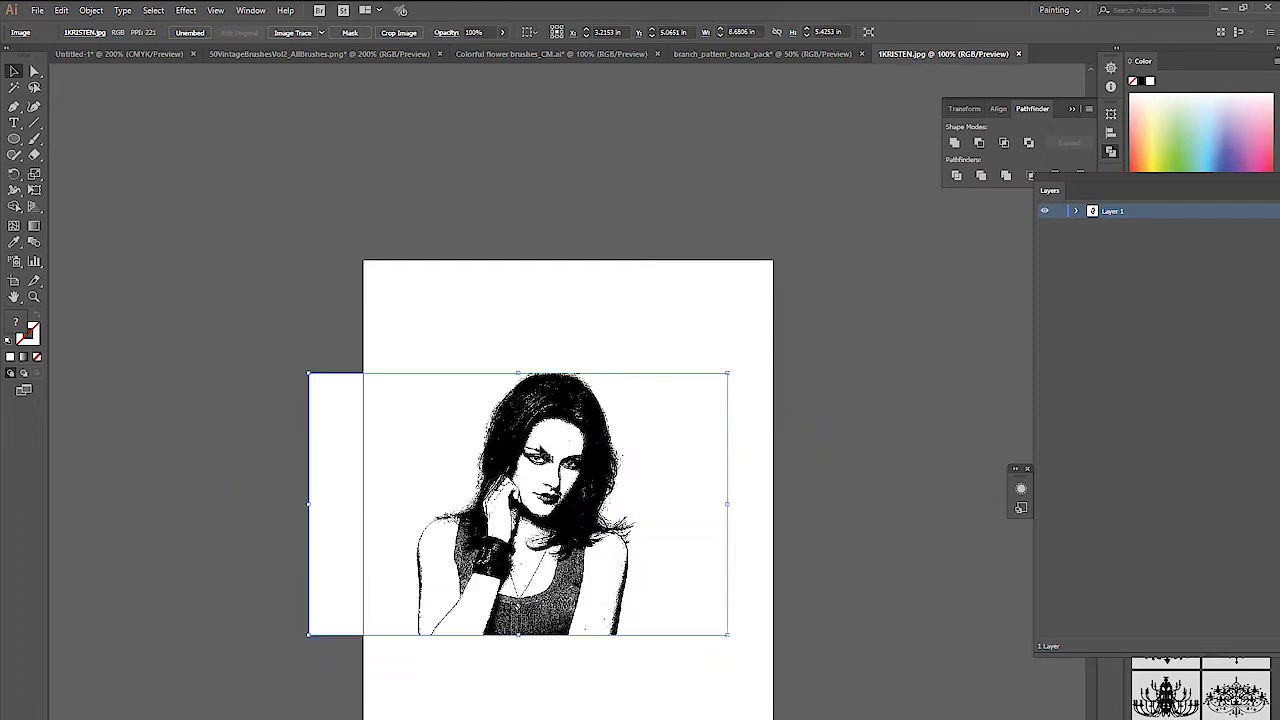
pyautogui.moveTo(552, 449); pyautogui.dragTo(591, 434)
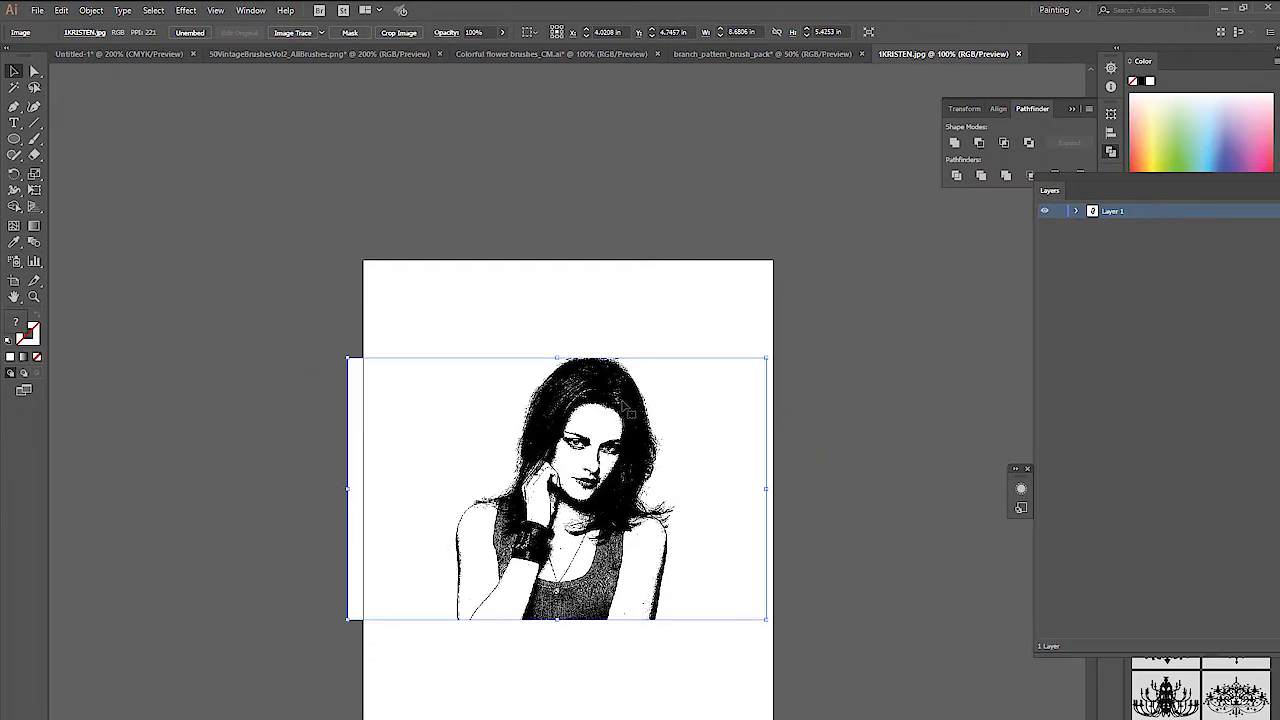
pyautogui.press('Return')
# Image-trace the portrait using the High Fidelity Photo preset.
pyautogui.click(668, 508)
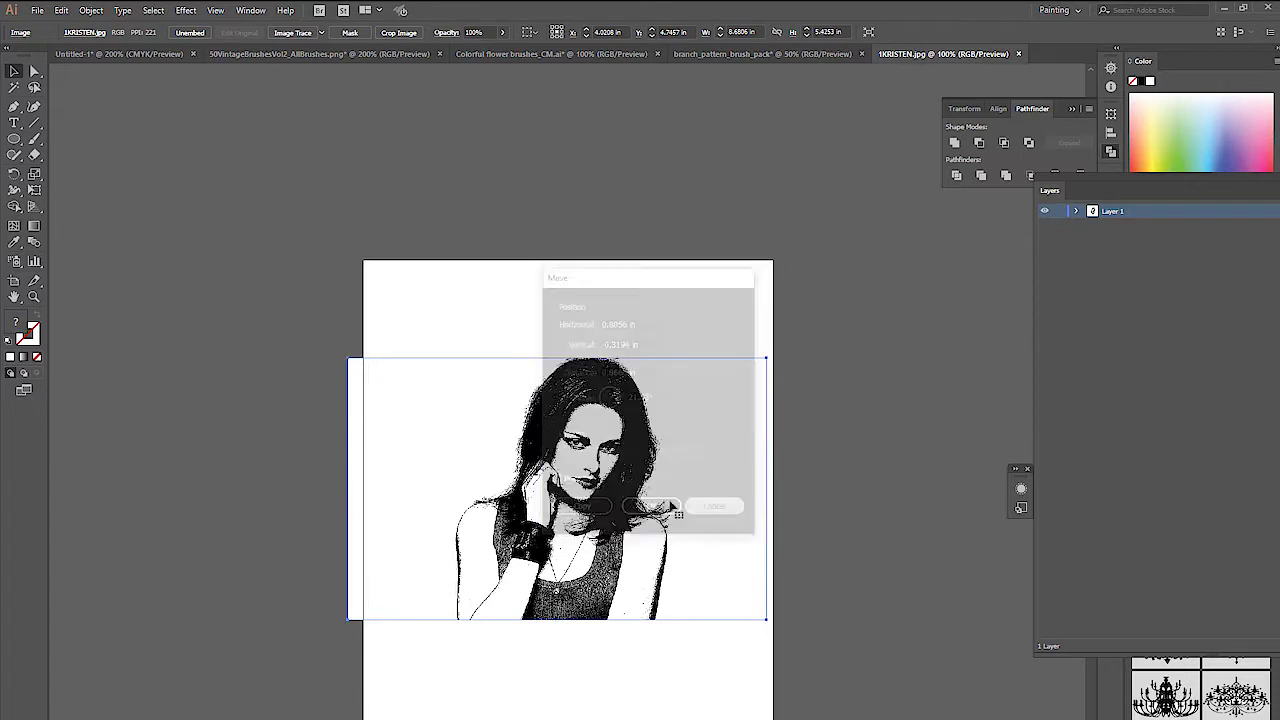
pyautogui.click(321, 33)
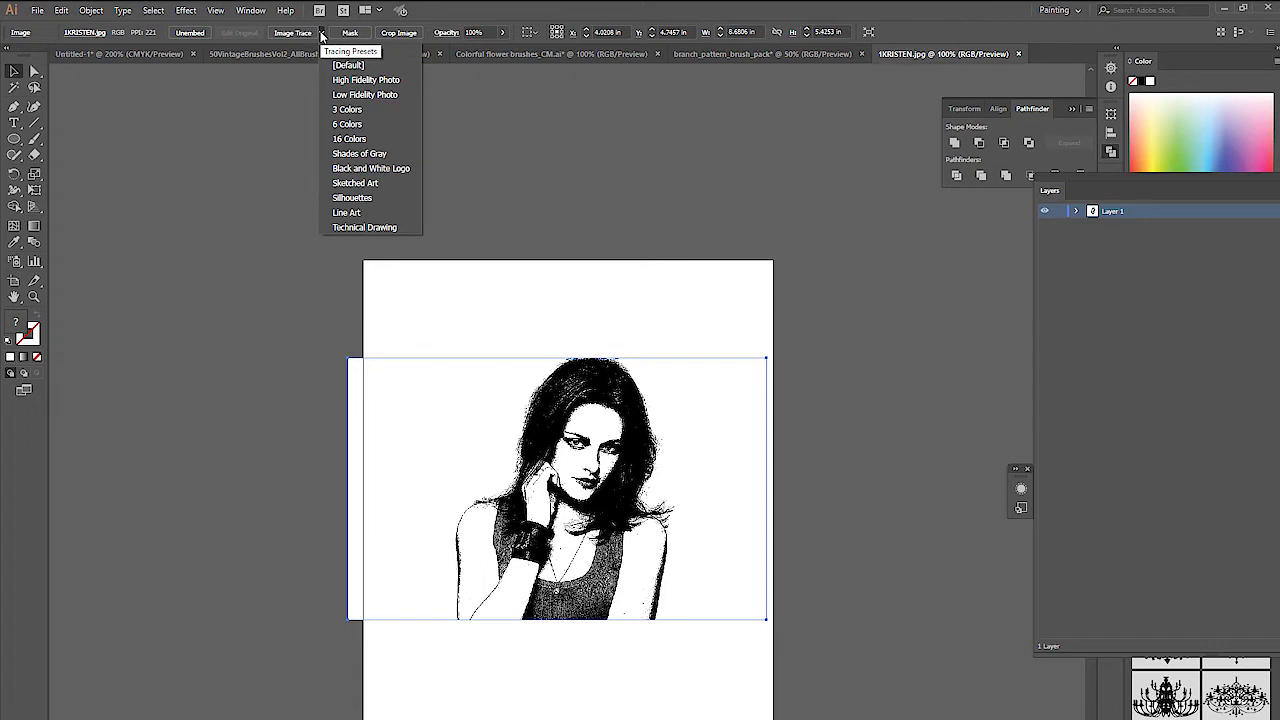
pyautogui.click(371, 82)
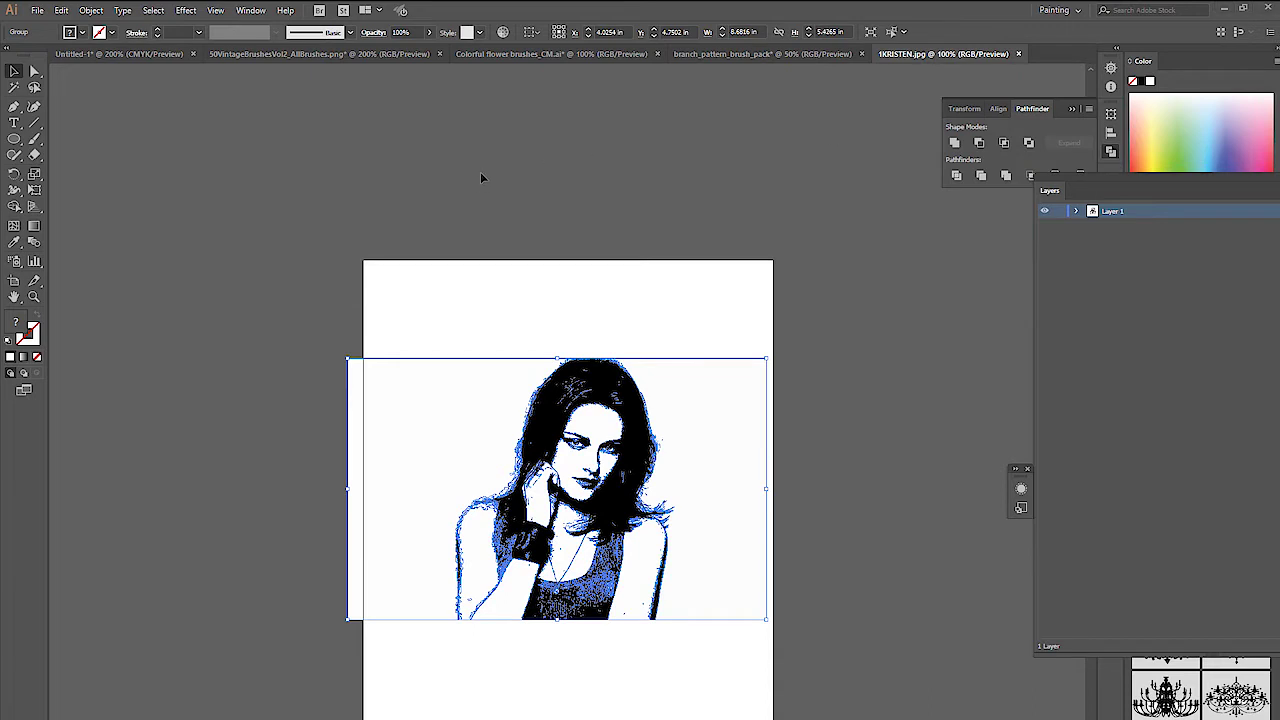
# Ungroup the trace, delete the left and right white background pieces, and select the silhouette.
pyautogui.click(91, 10)
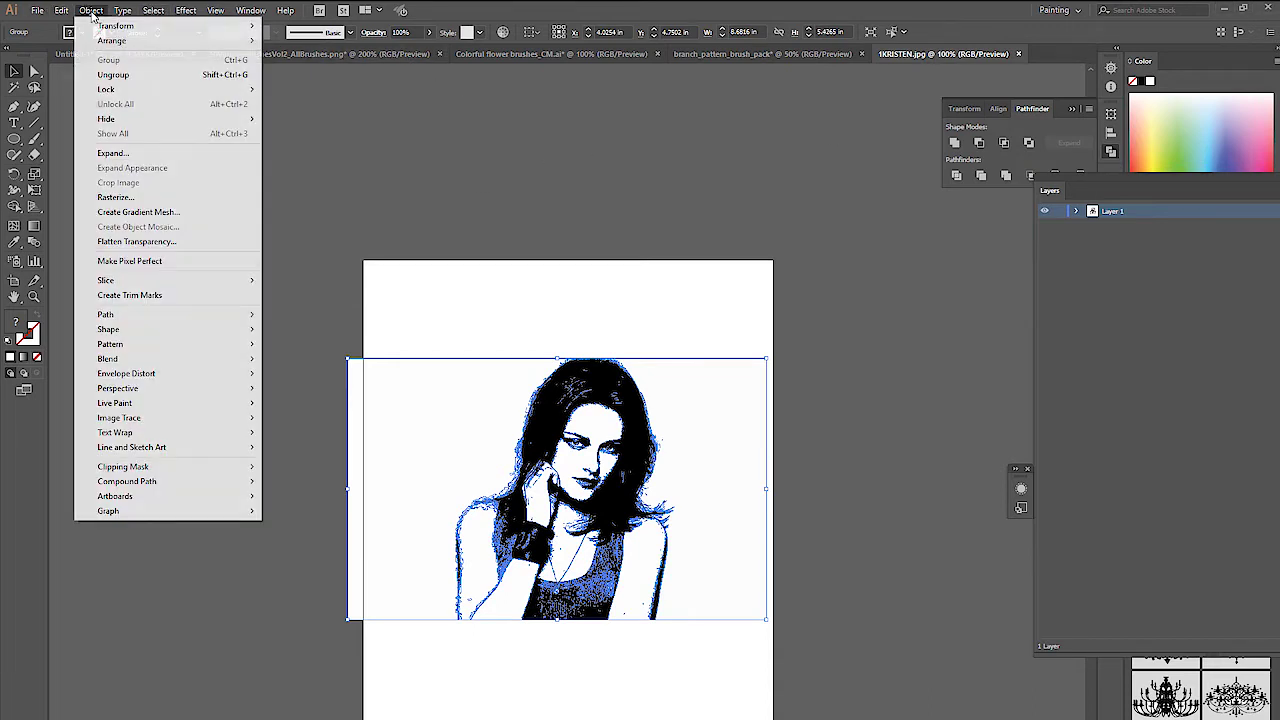
pyautogui.click(113, 76)
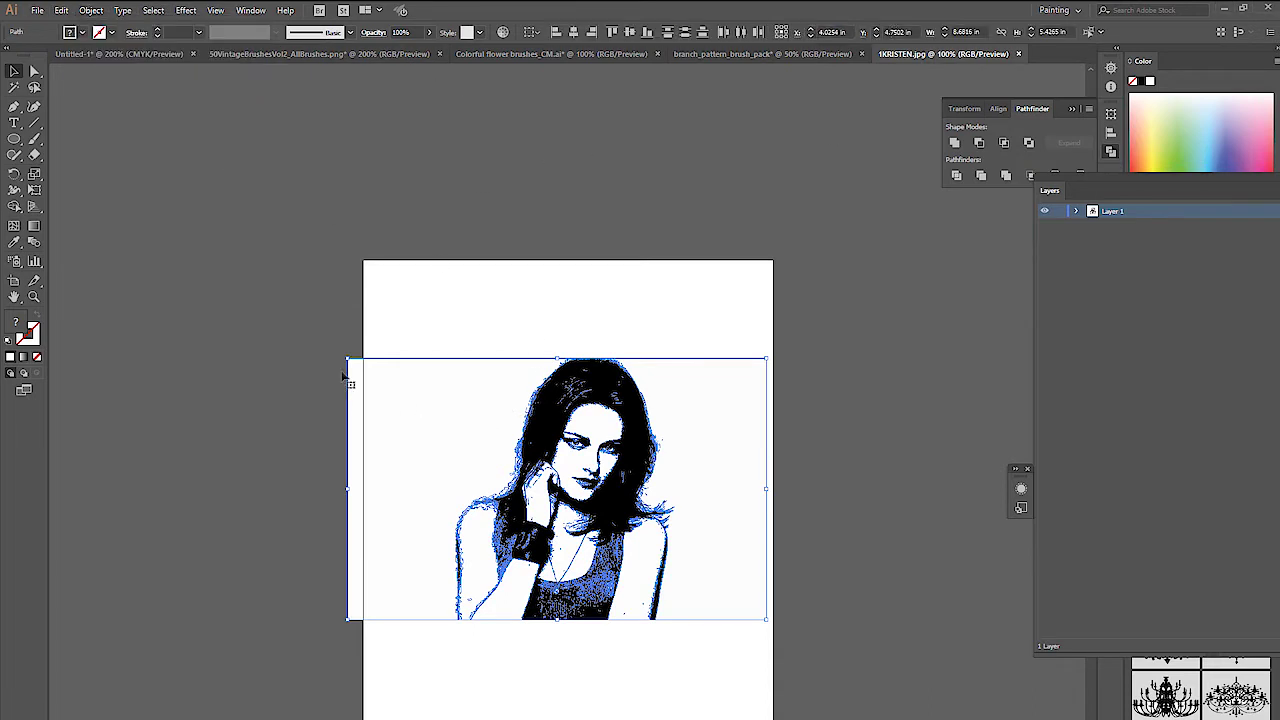
pyautogui.click(423, 409)
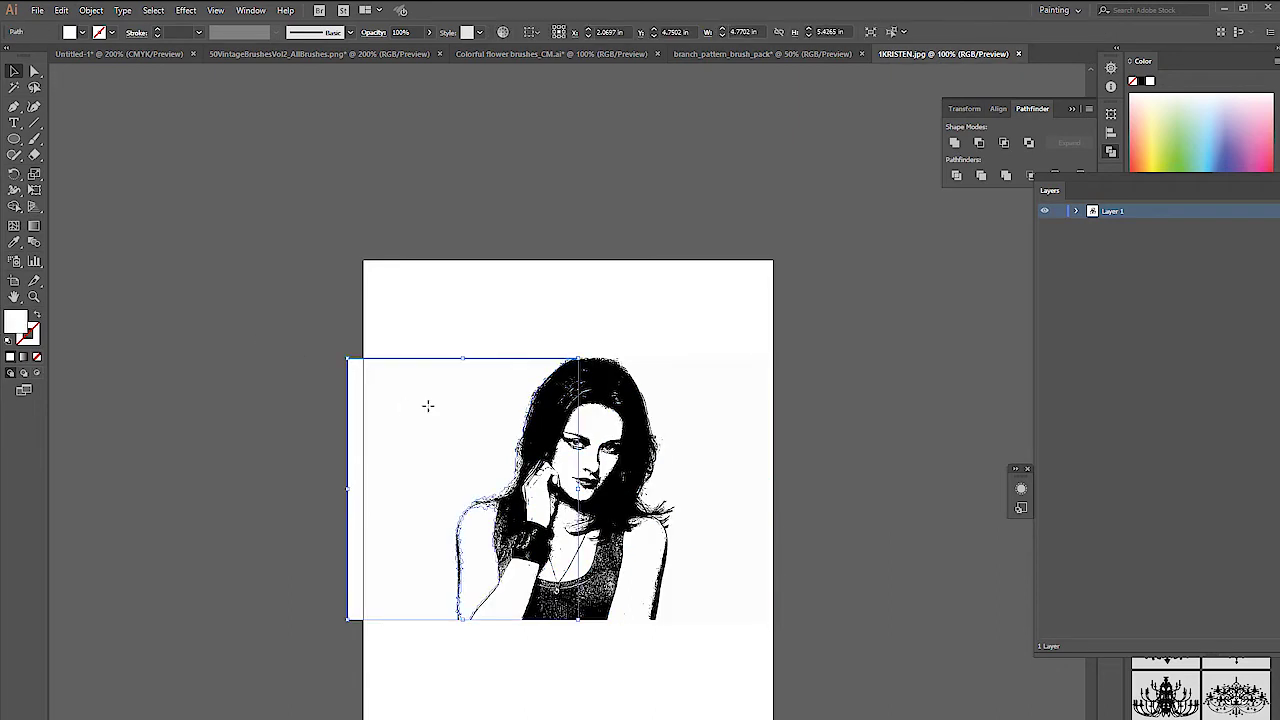
pyautogui.press('Delete')
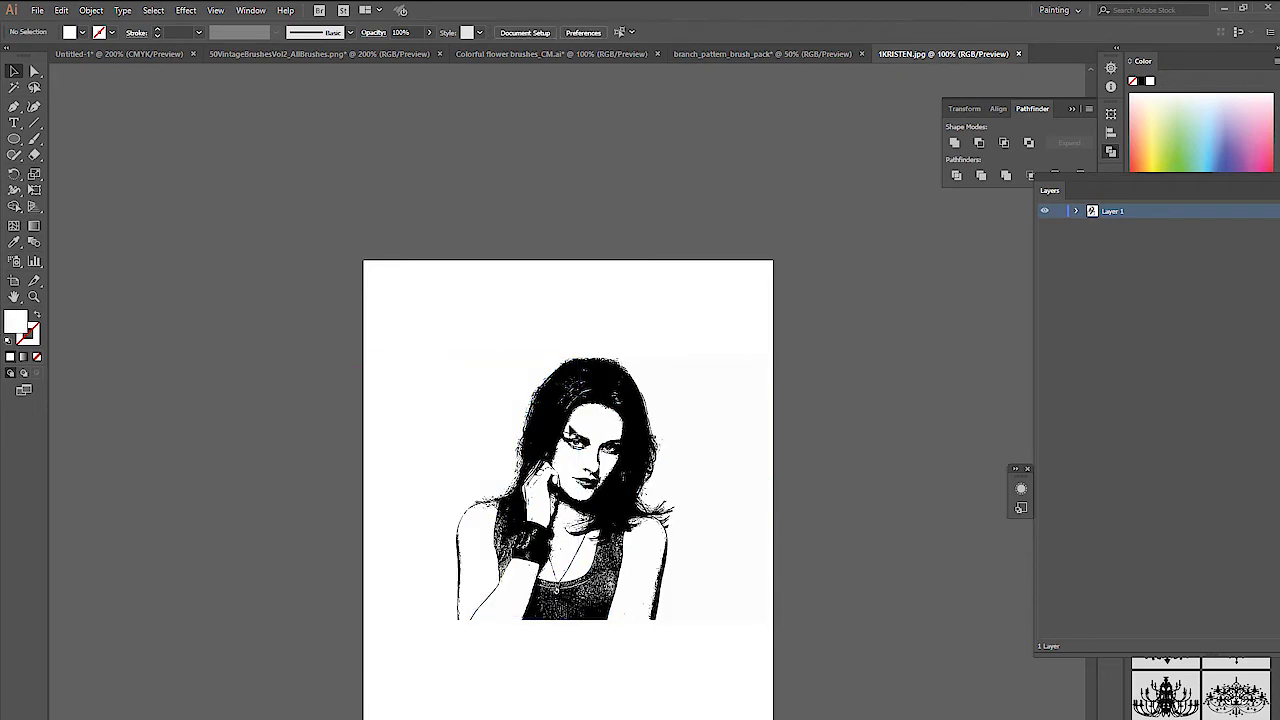
pyautogui.click(688, 428)
pyautogui.press('Delete')
pyautogui.moveTo(401, 292)
pyautogui.mouseDown()
pyautogui.moveTo(612, 640)
pyautogui.moveTo(658, 680)
pyautogui.mouseUp()
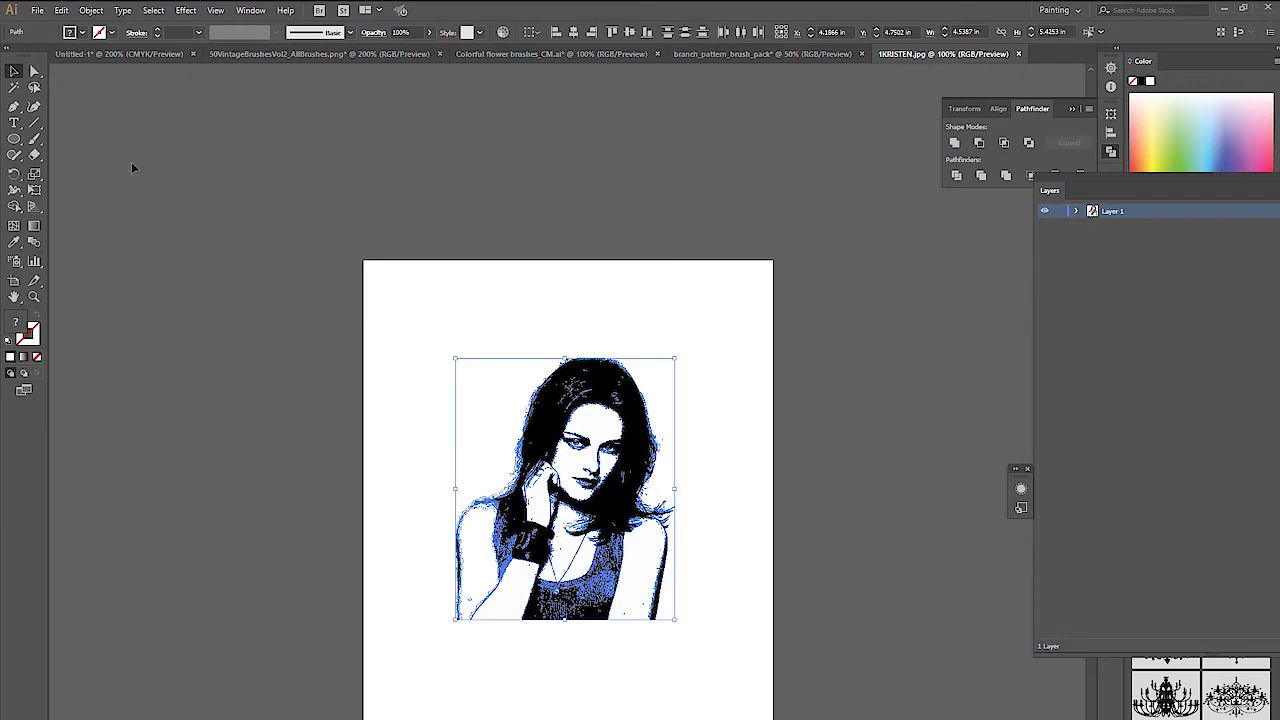
# Group the portrait paths and save as 1KRISTEN.svg with the SVG 1.1 profile.
pyautogui.click(91, 10)
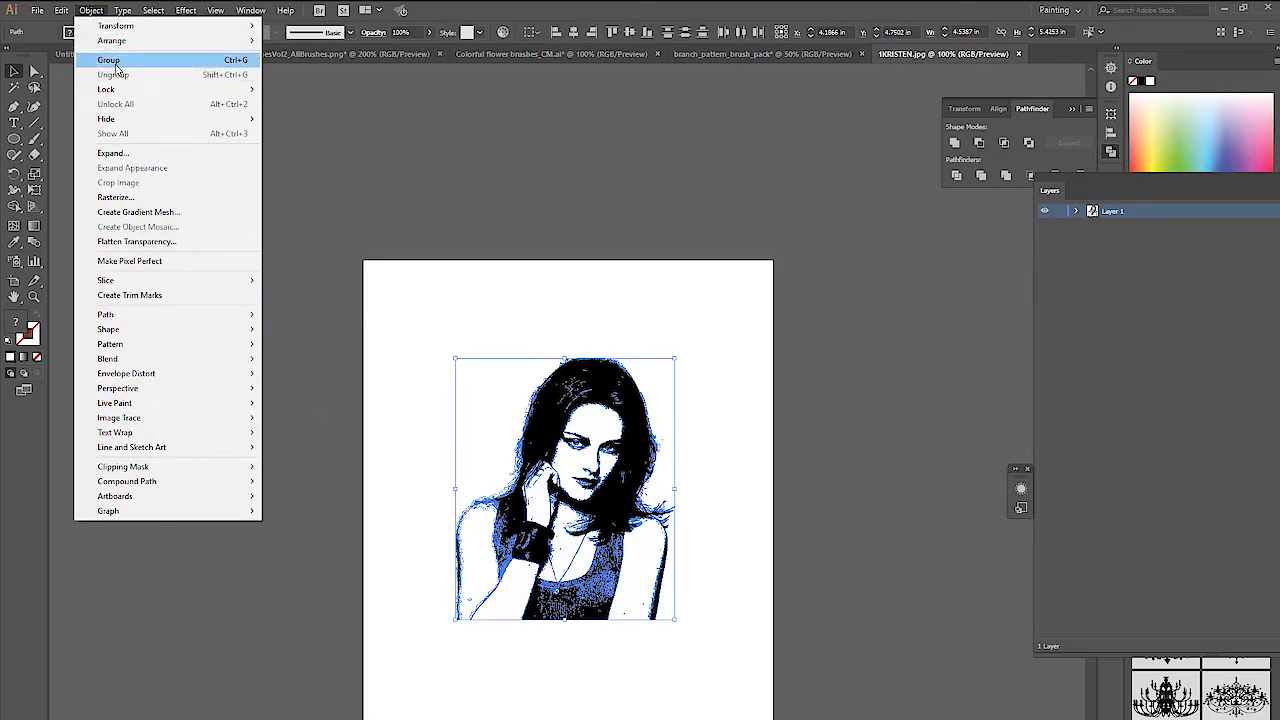
pyautogui.click(116, 66)
pyautogui.click(37, 10)
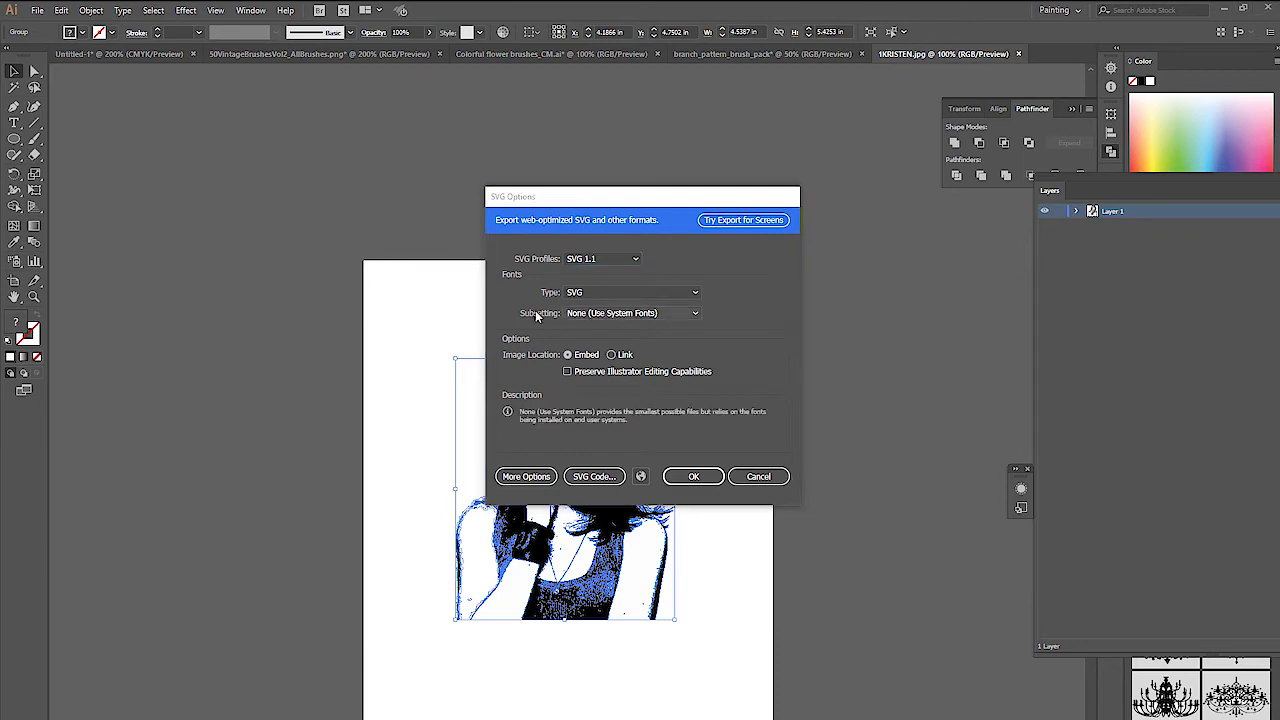
pyautogui.click(612, 260)
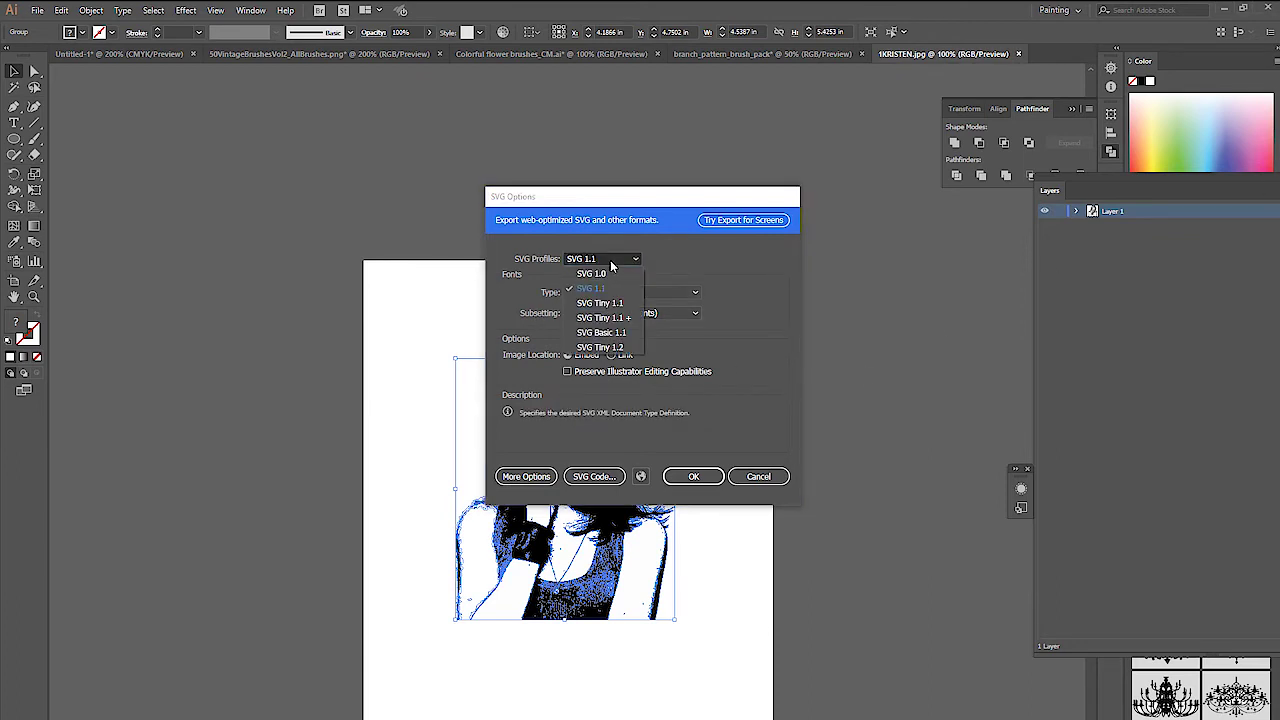
pyautogui.click(612, 262)
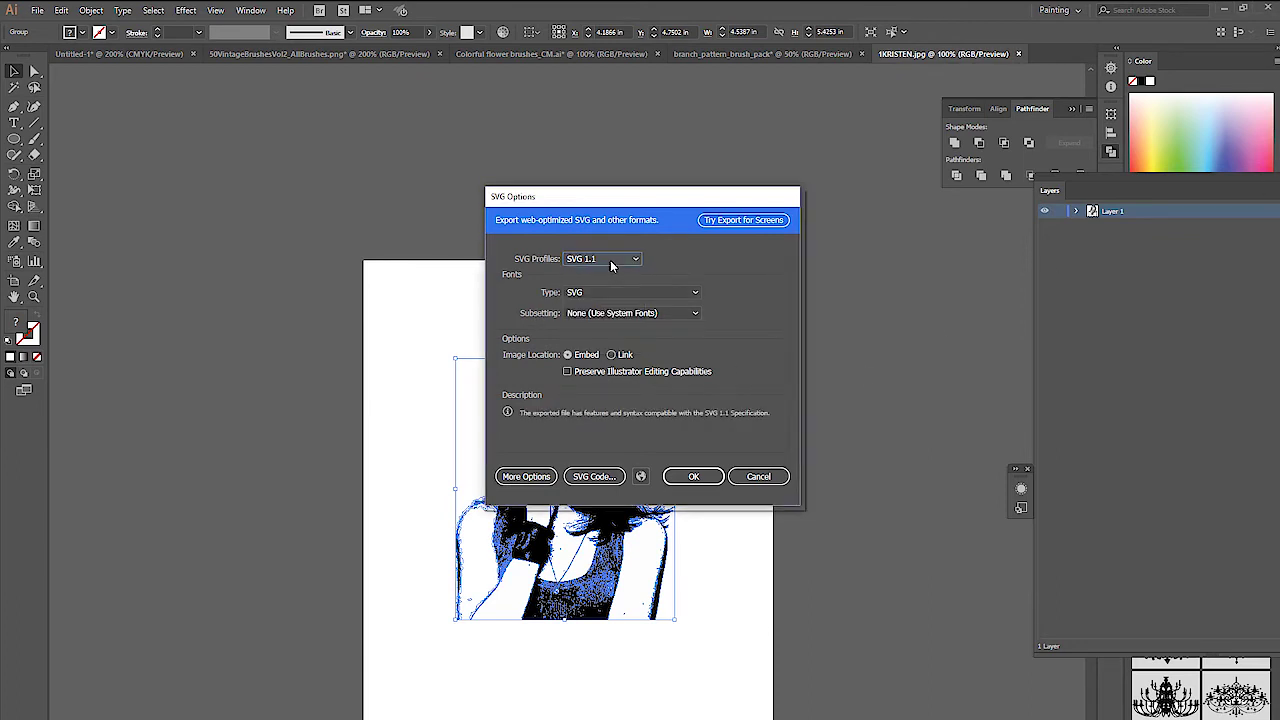
pyautogui.click(694, 478)
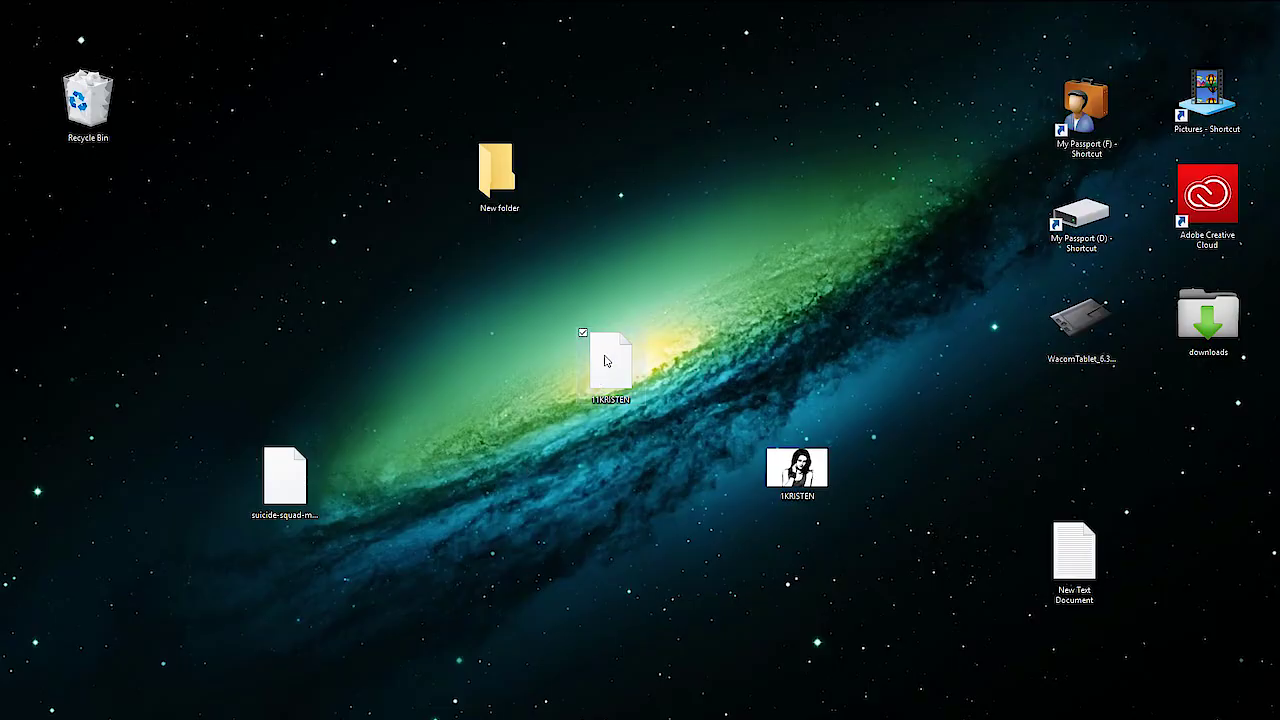
# Open the 1KRISTEN SVG file from the desktop in Google Chrome.
pyautogui.rightClick(607, 360)
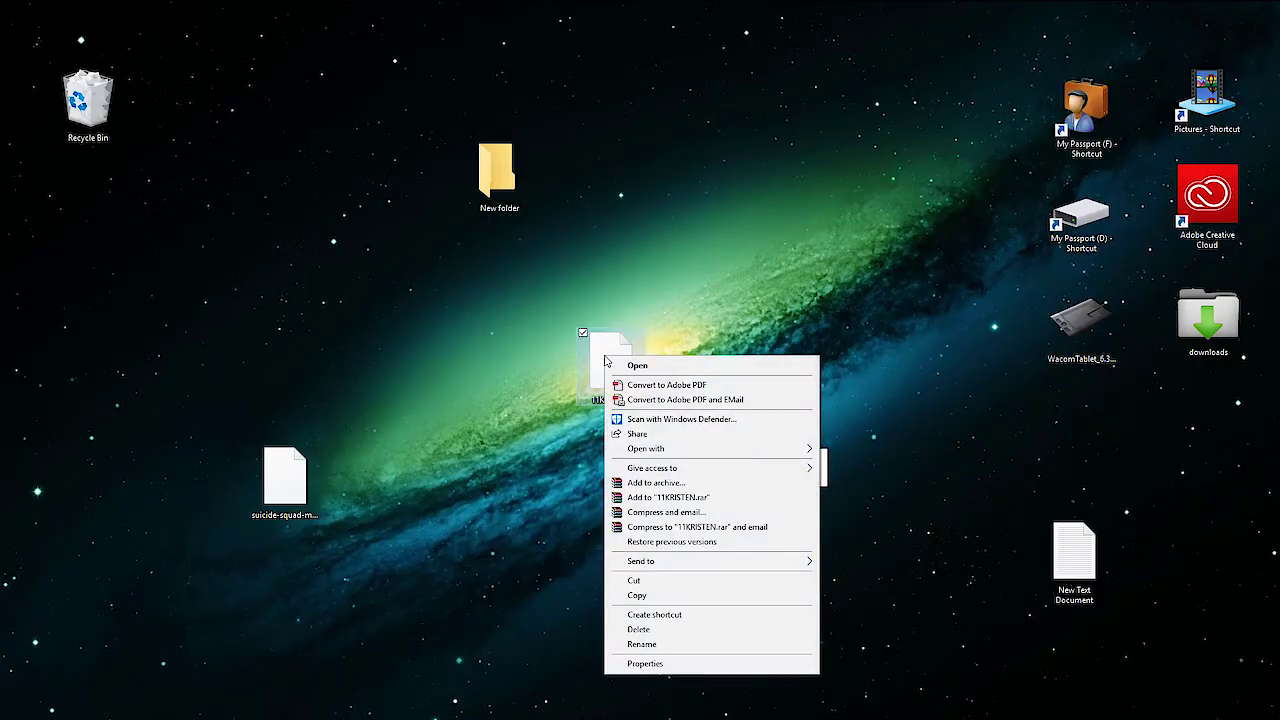
pyautogui.moveTo(643, 449)
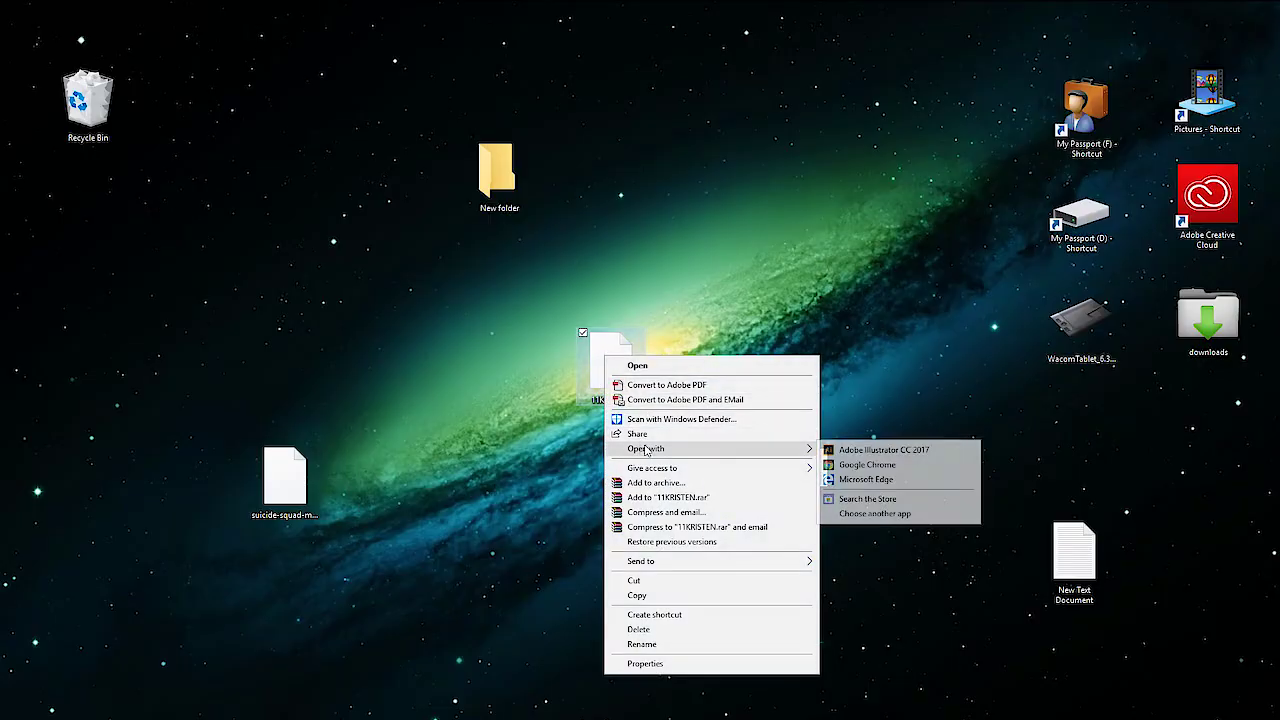
pyautogui.click(856, 464)
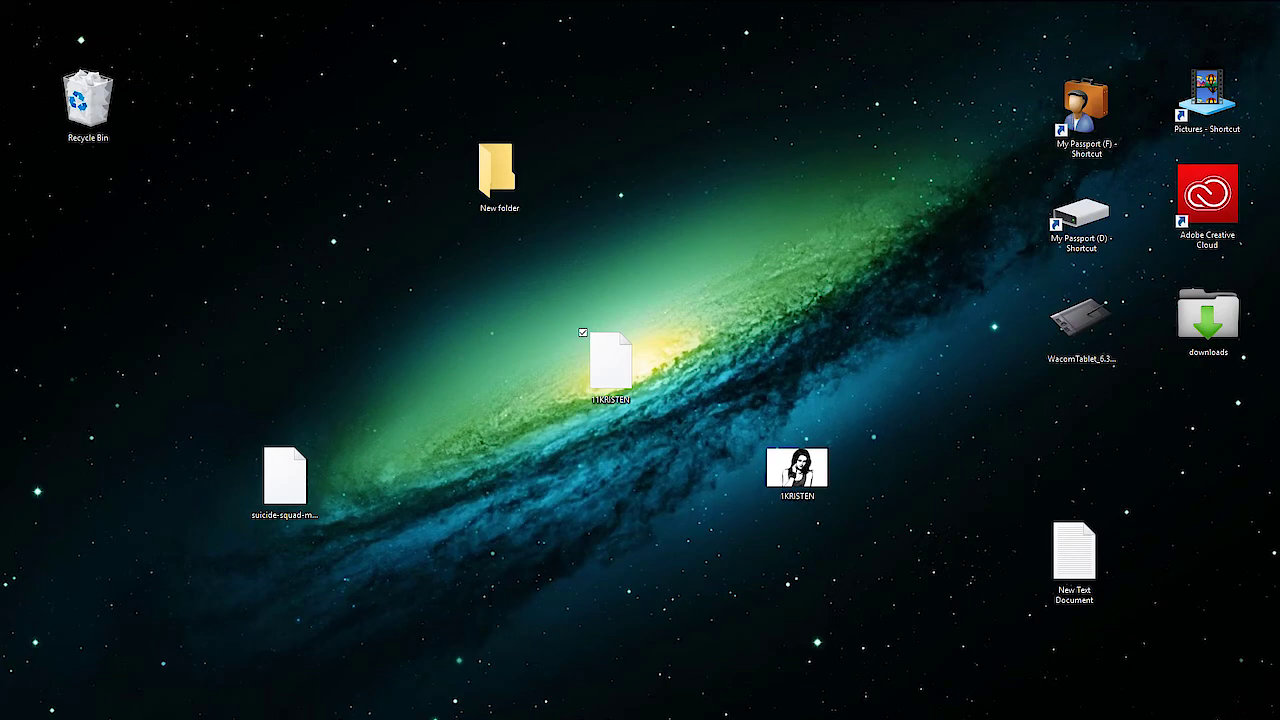